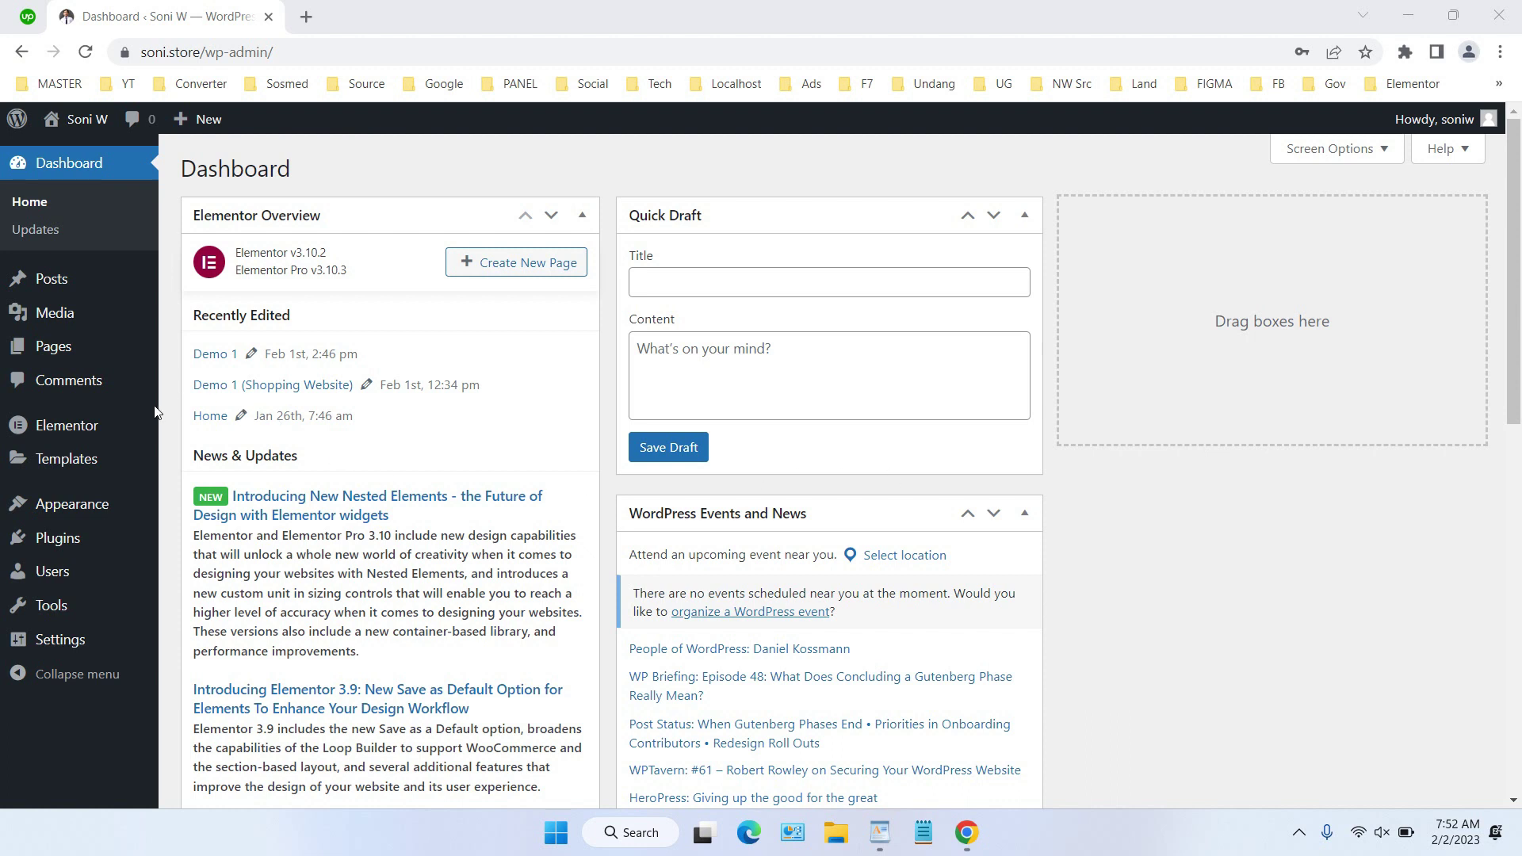
# Step: Open the Experiments section of Elementor's settings
pyautogui.moveTo(92, 432)
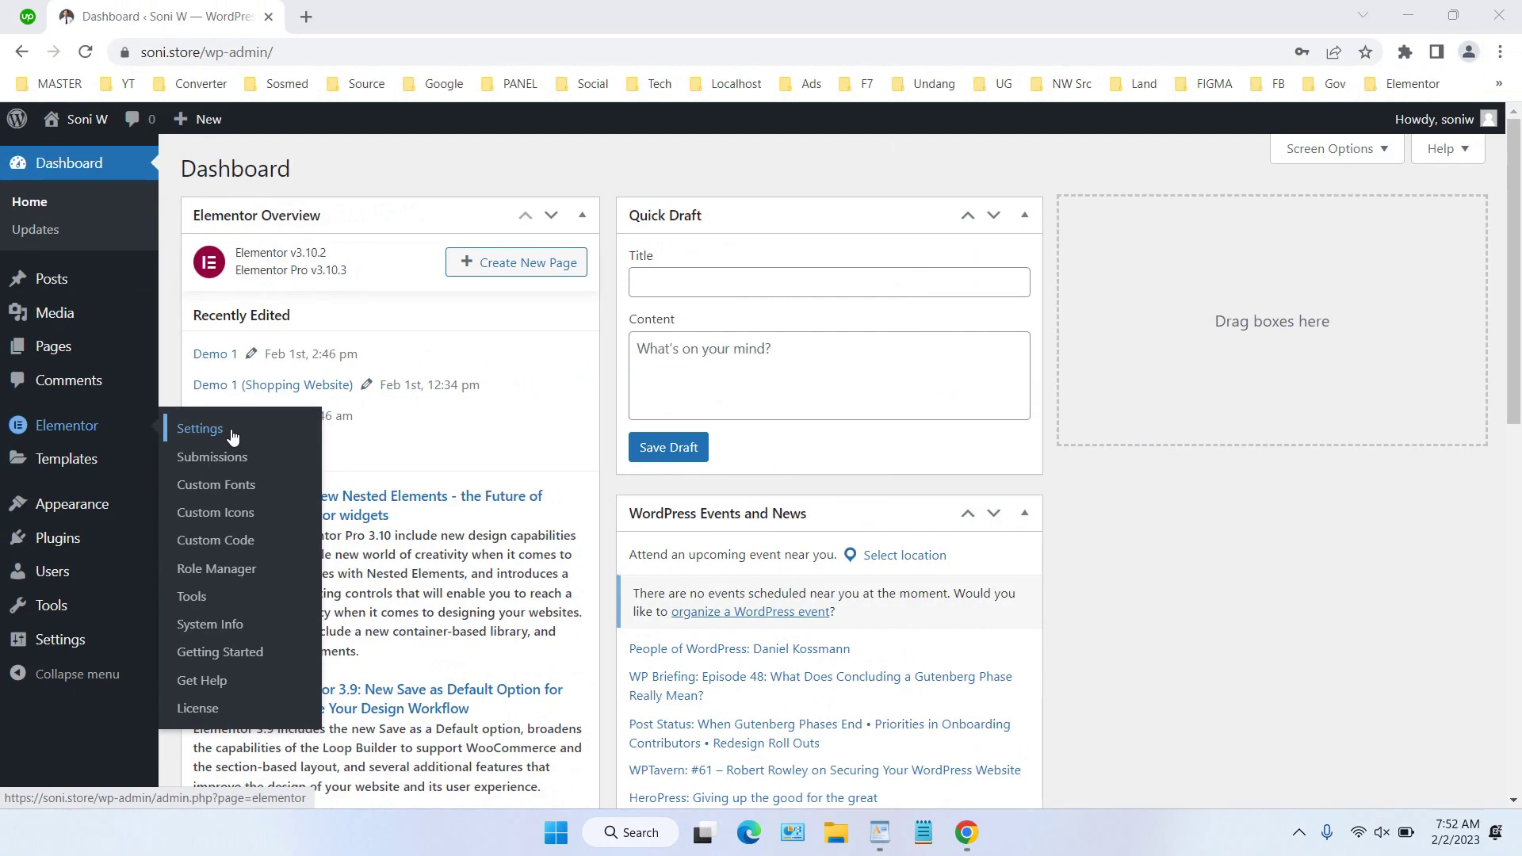
pyautogui.click(232, 437)
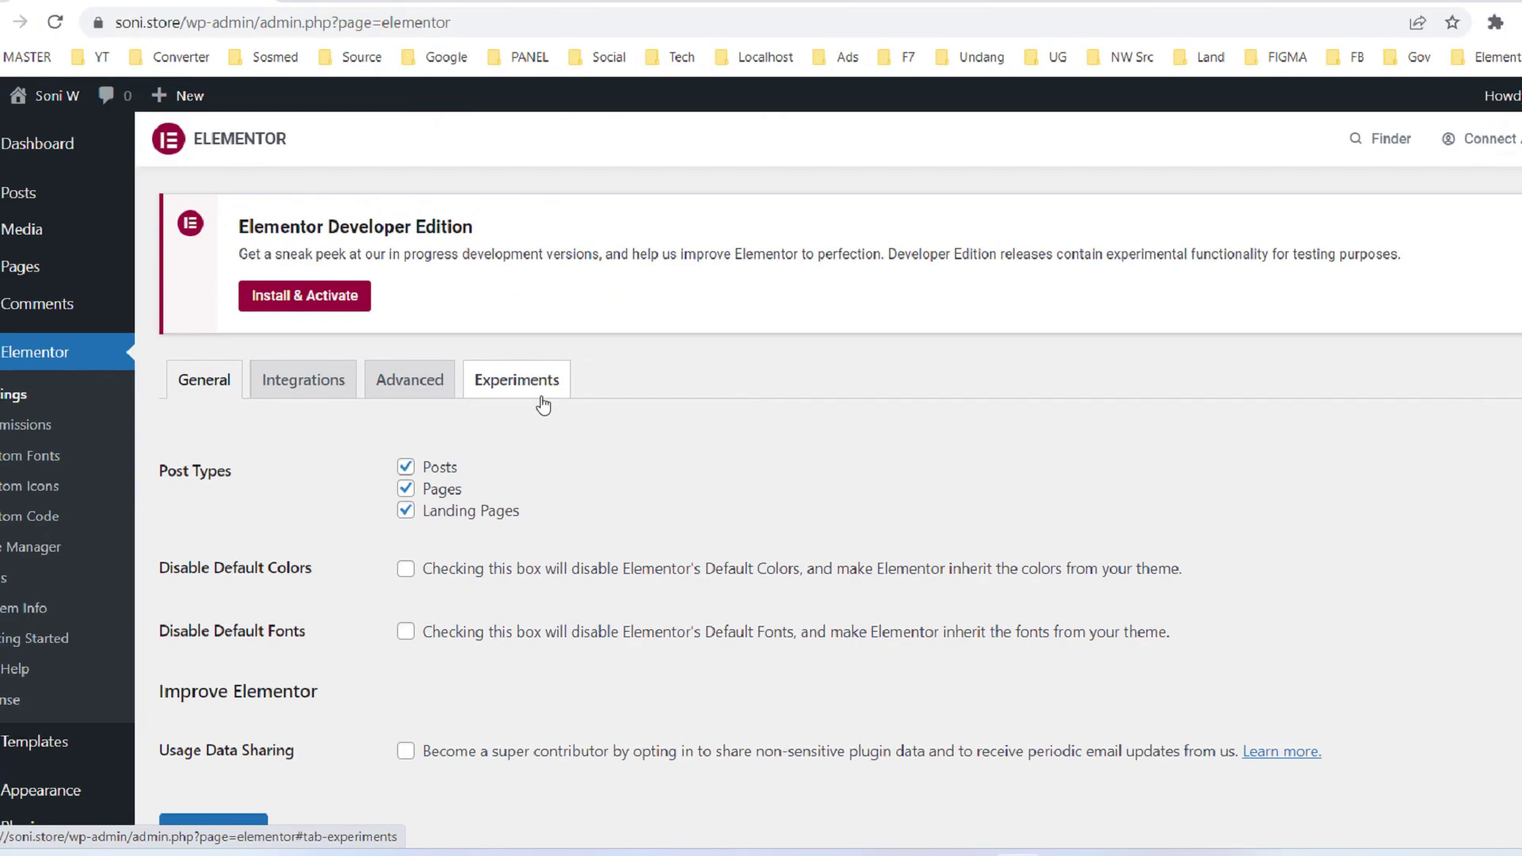
pyautogui.click(530, 394)
pyautogui.scroll(-6, 692, 400)
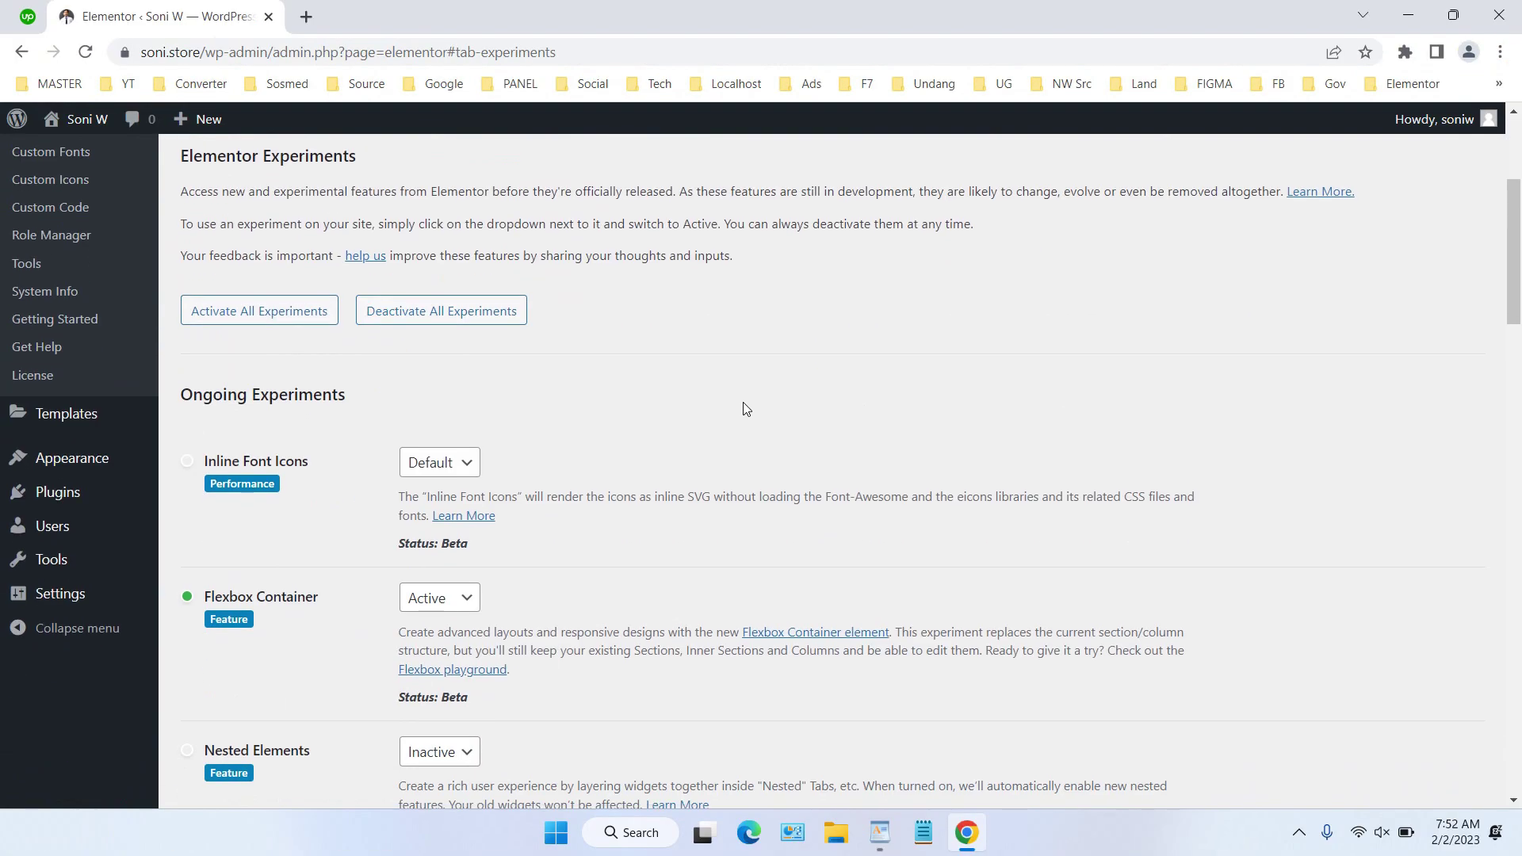
# Step: Set the Flexbox Container experiment to Active and save the changes
pyautogui.click(474, 401)
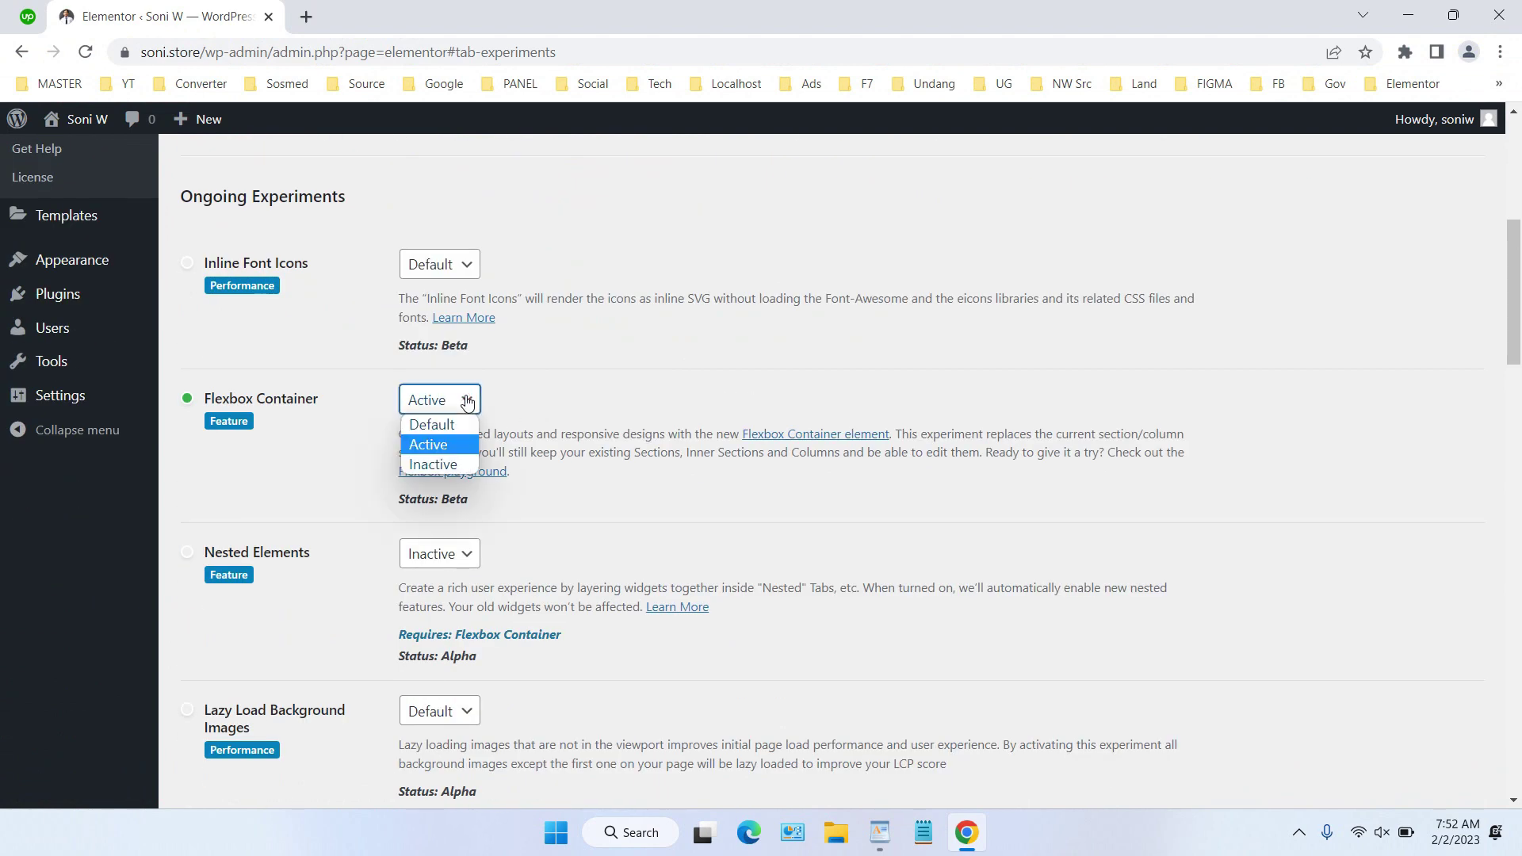
pyautogui.click(430, 451)
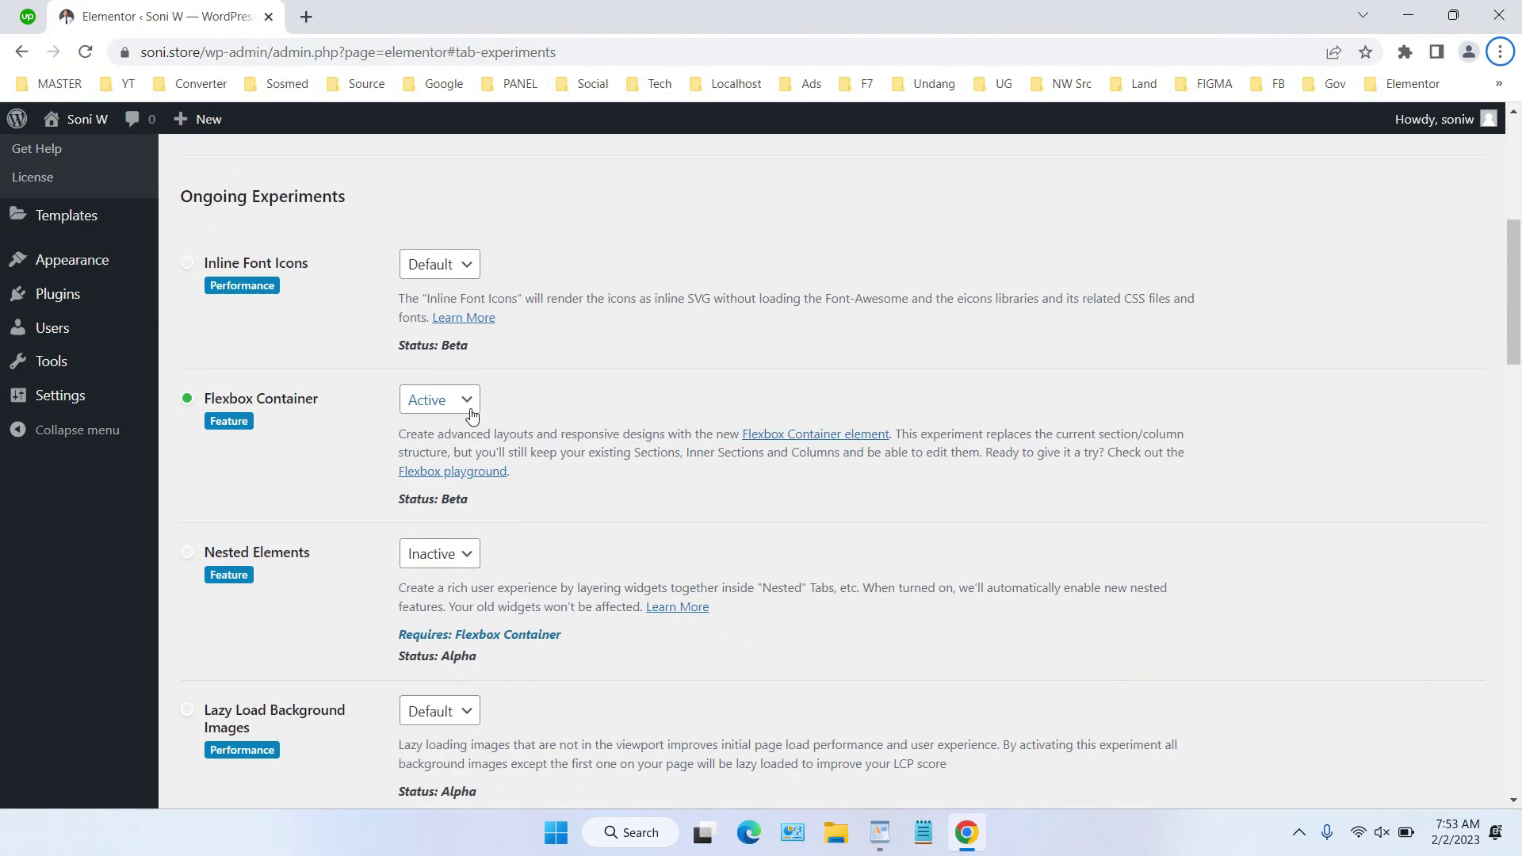
pyautogui.click(471, 415)
pyautogui.click(467, 421)
pyautogui.click(468, 417)
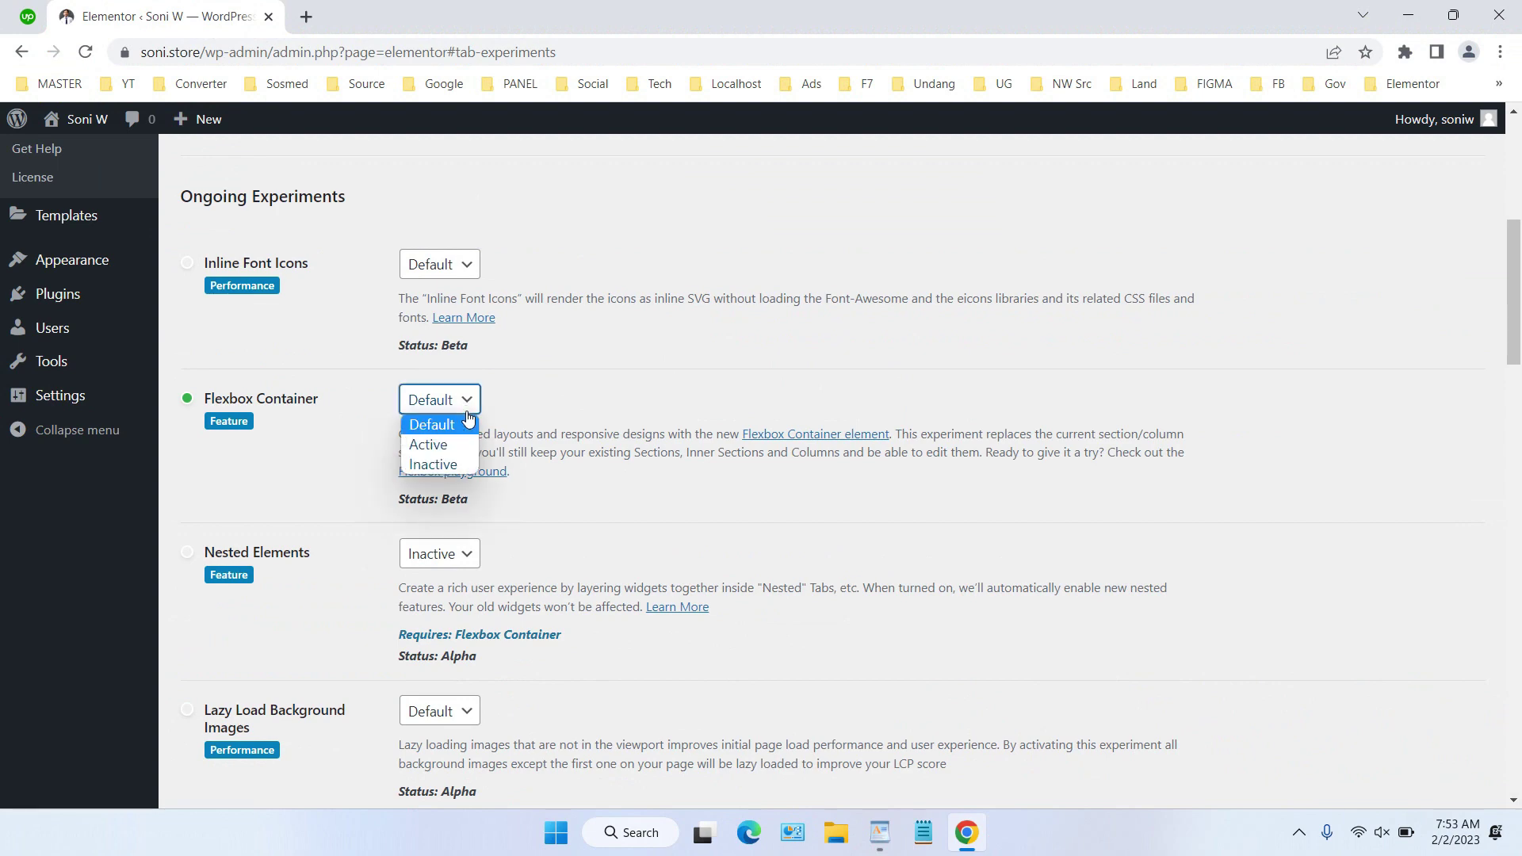
pyautogui.click(476, 443)
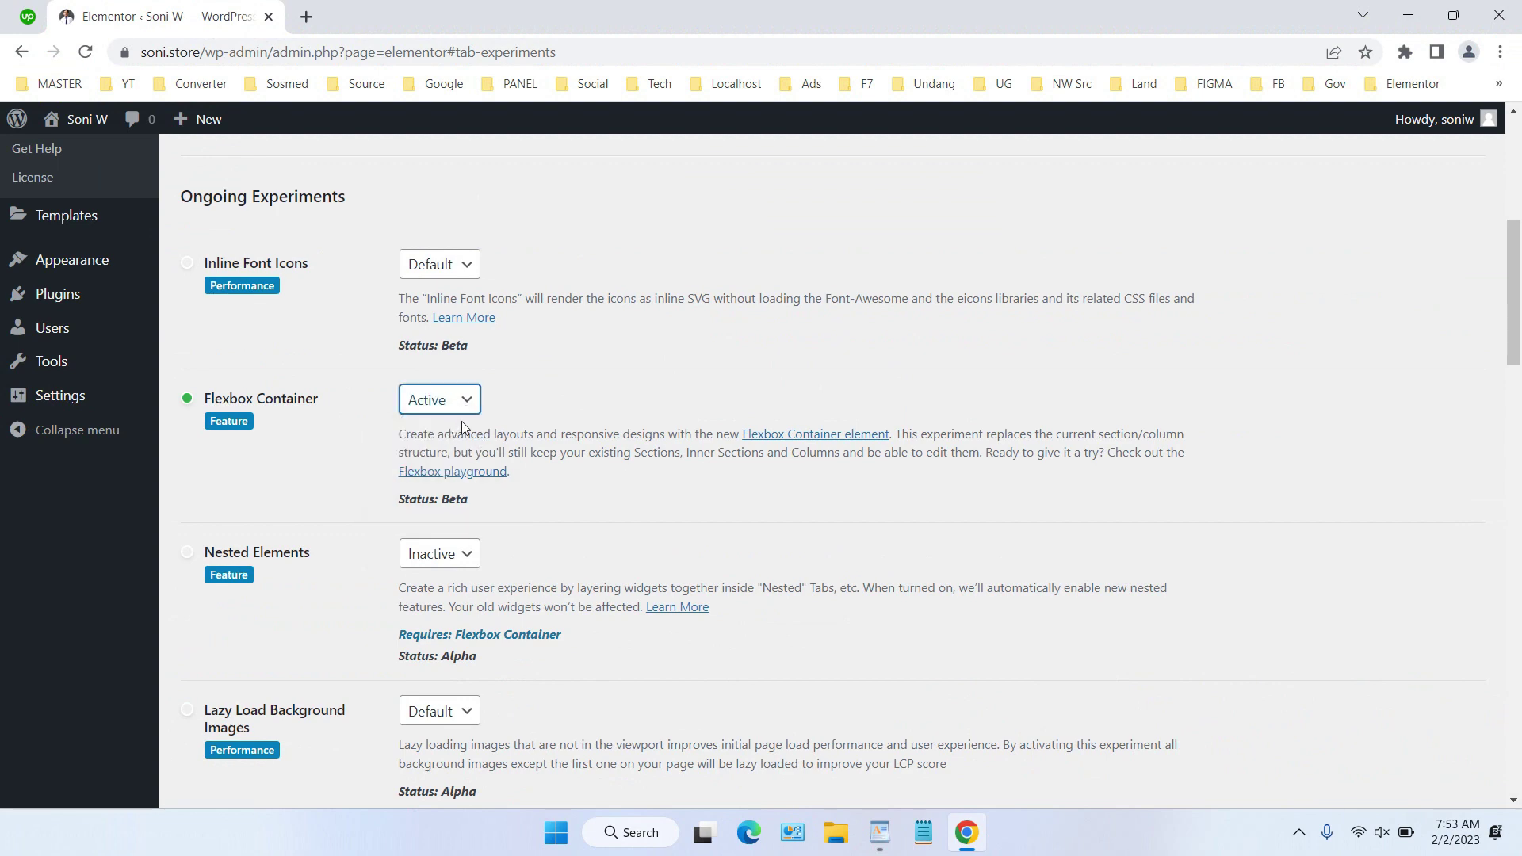
pyautogui.scroll(-20, 515, 425)
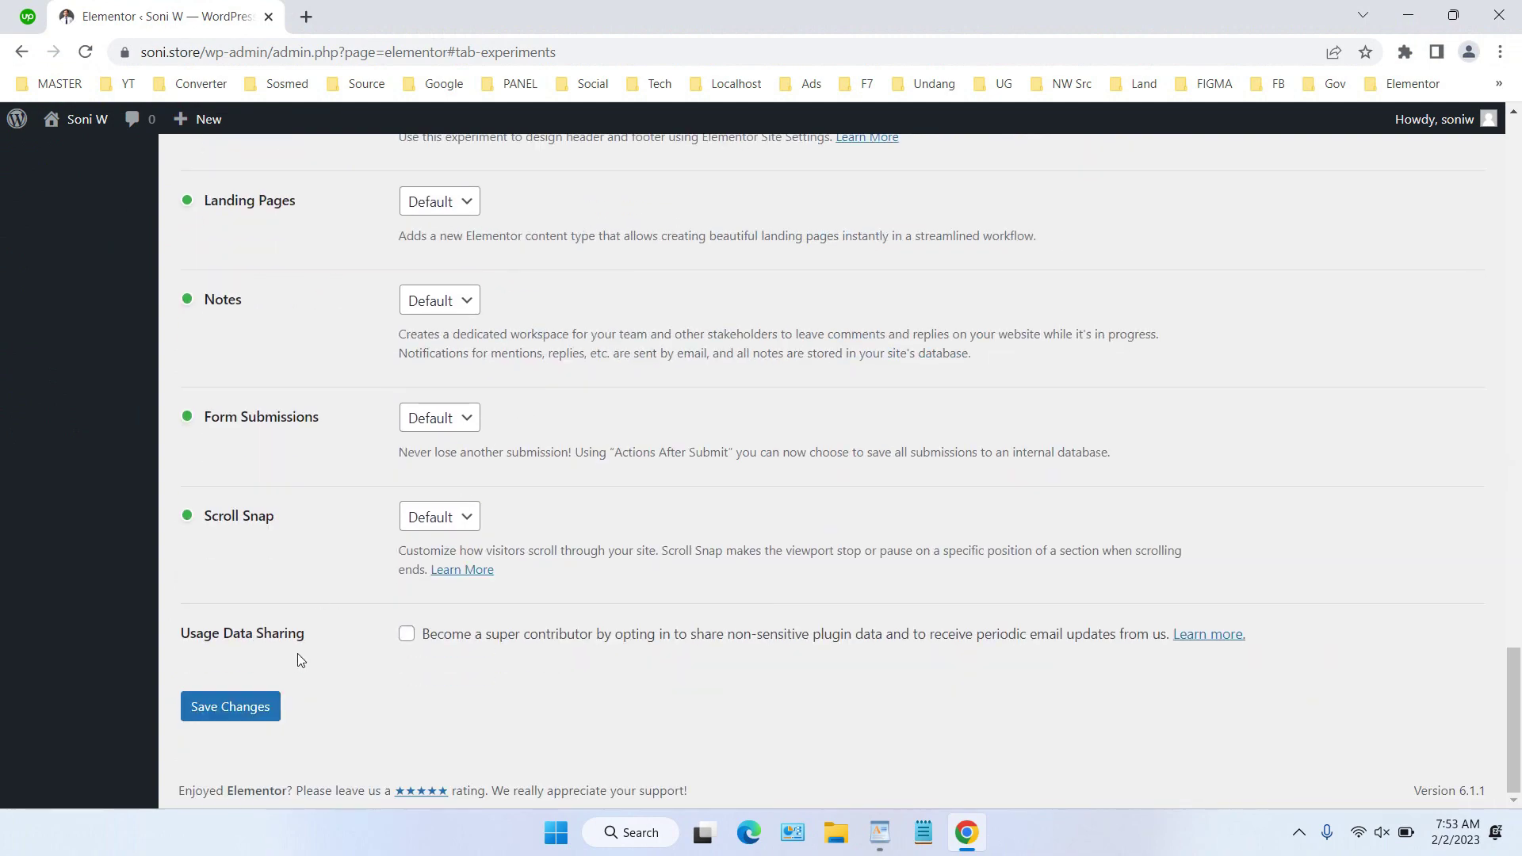
pyautogui.click(252, 717)
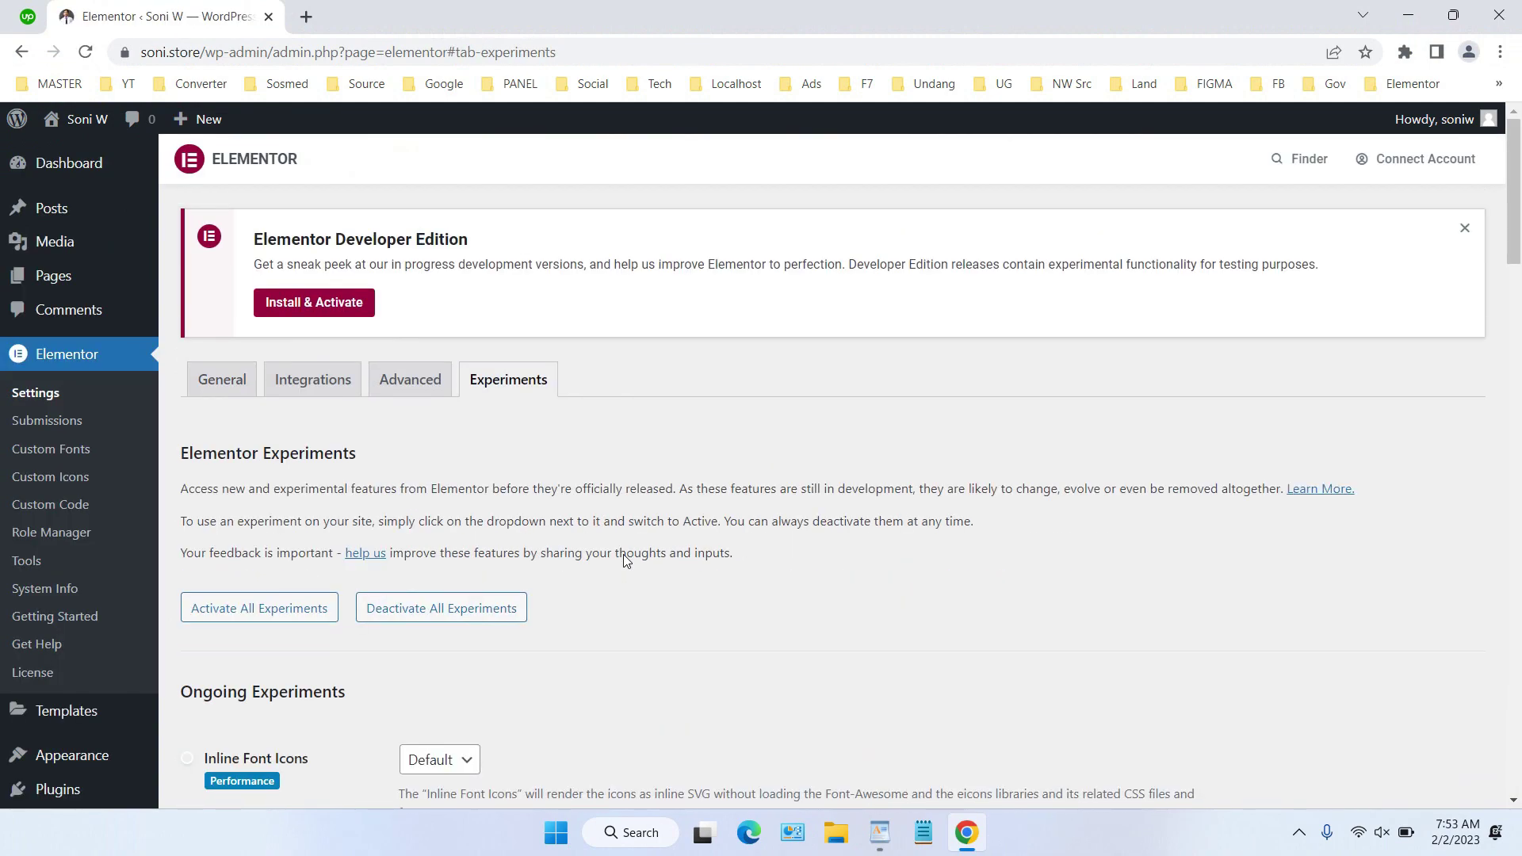
pyautogui.scroll(-5, 631, 543)
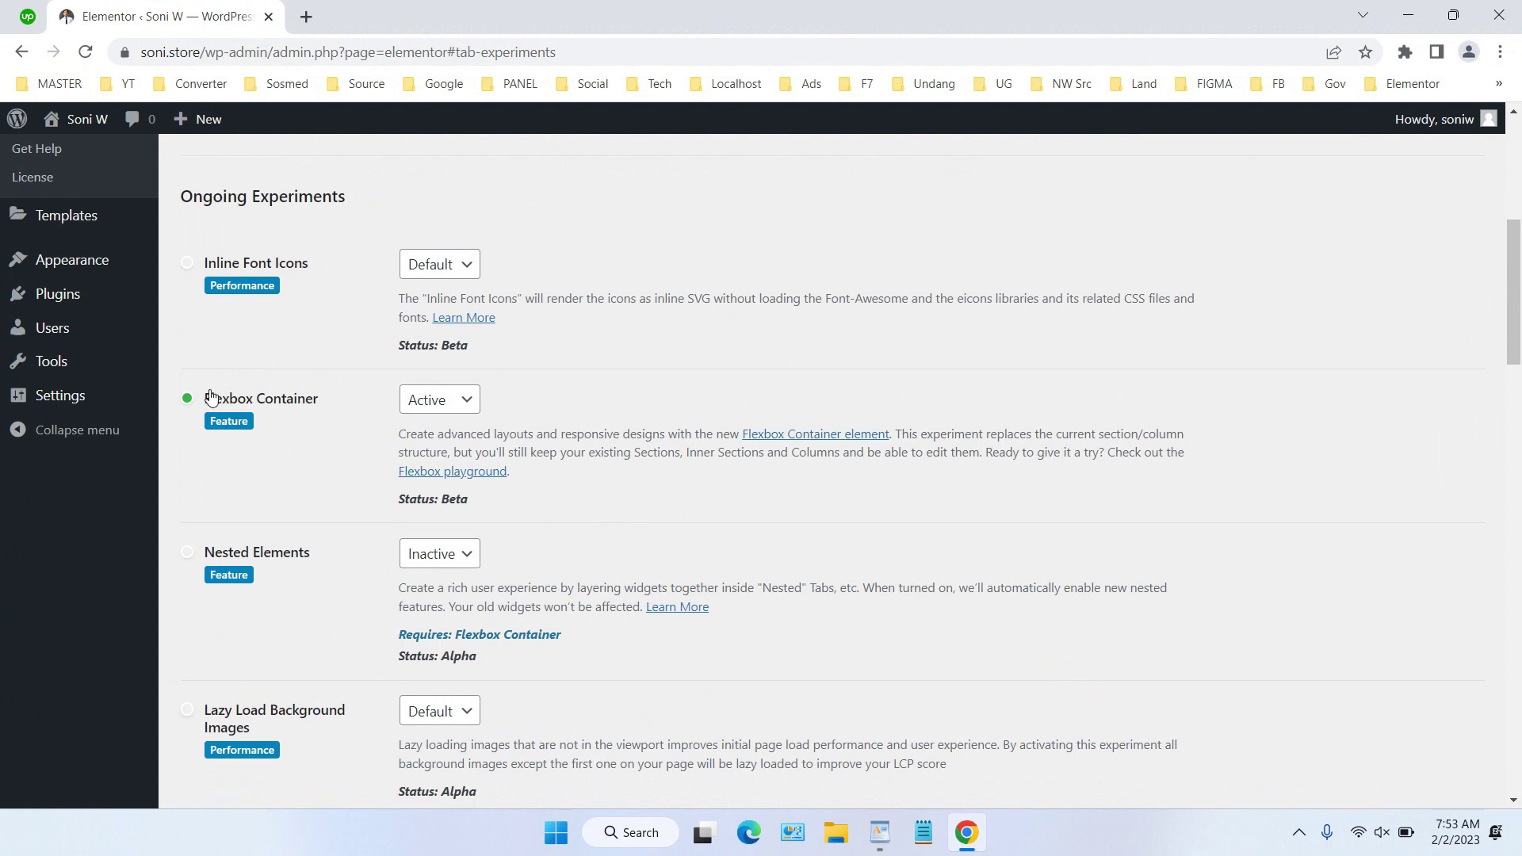
pyautogui.moveTo(191, 406)
pyautogui.scroll(6, 377, 410)
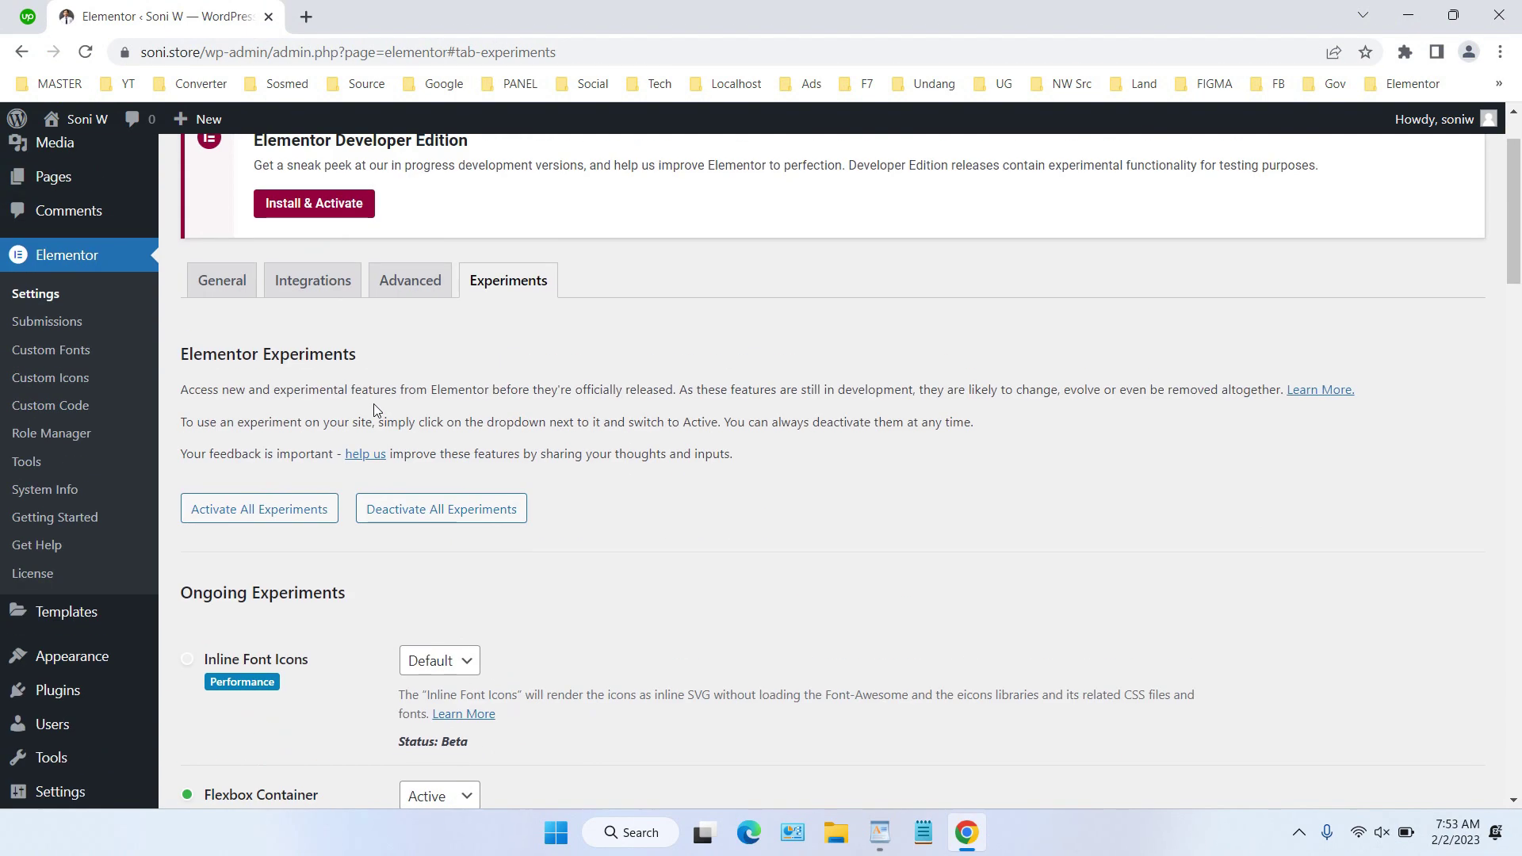
# Step: Create a new page titled "Container" and open it for editing with Elementor
pyautogui.moveTo(60, 286)
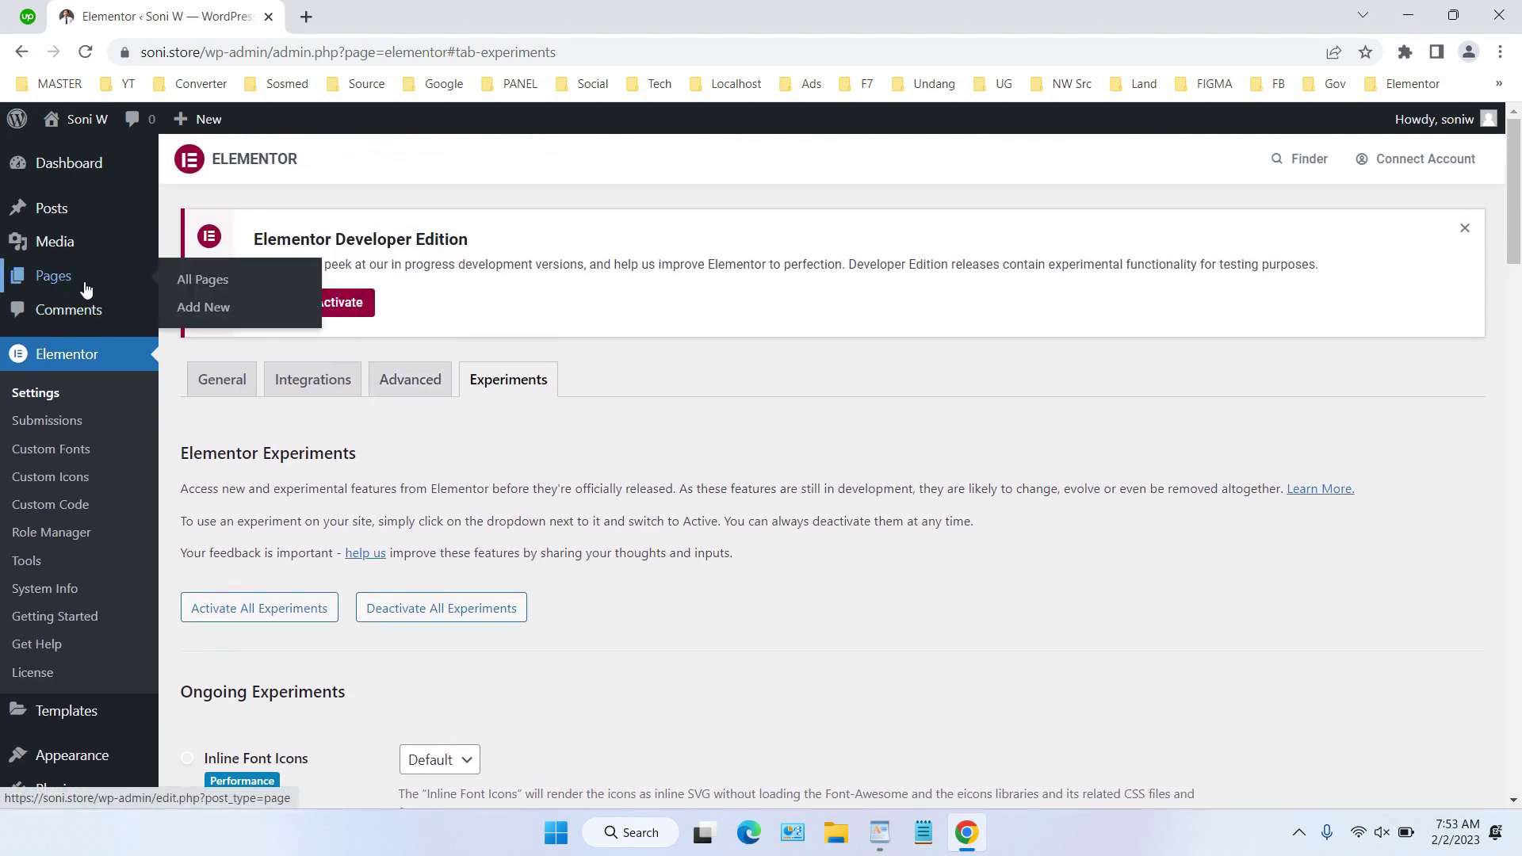
pyautogui.click(228, 310)
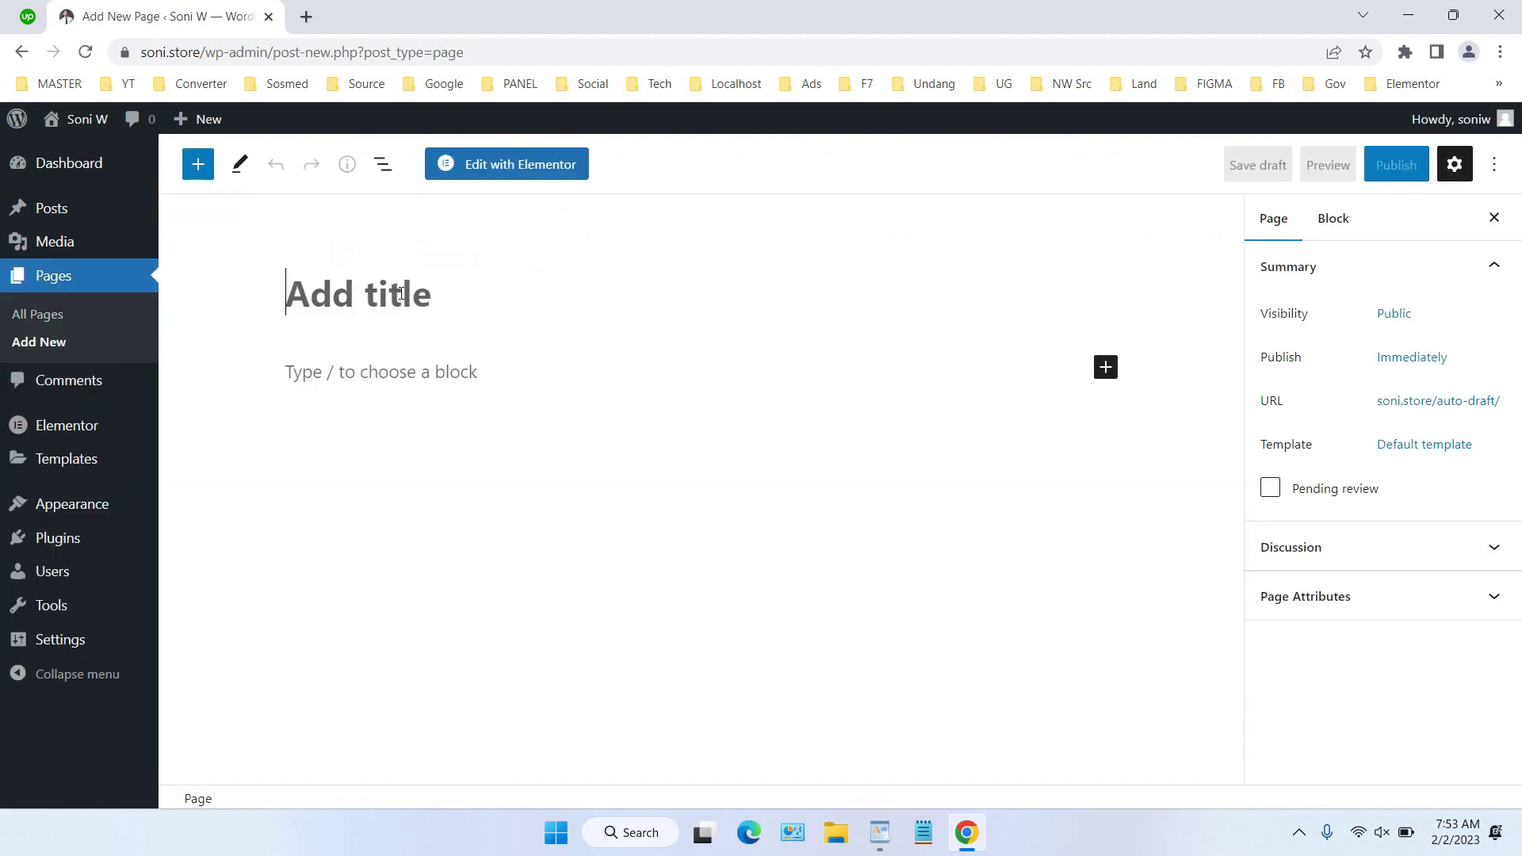
pyautogui.write('Conta')
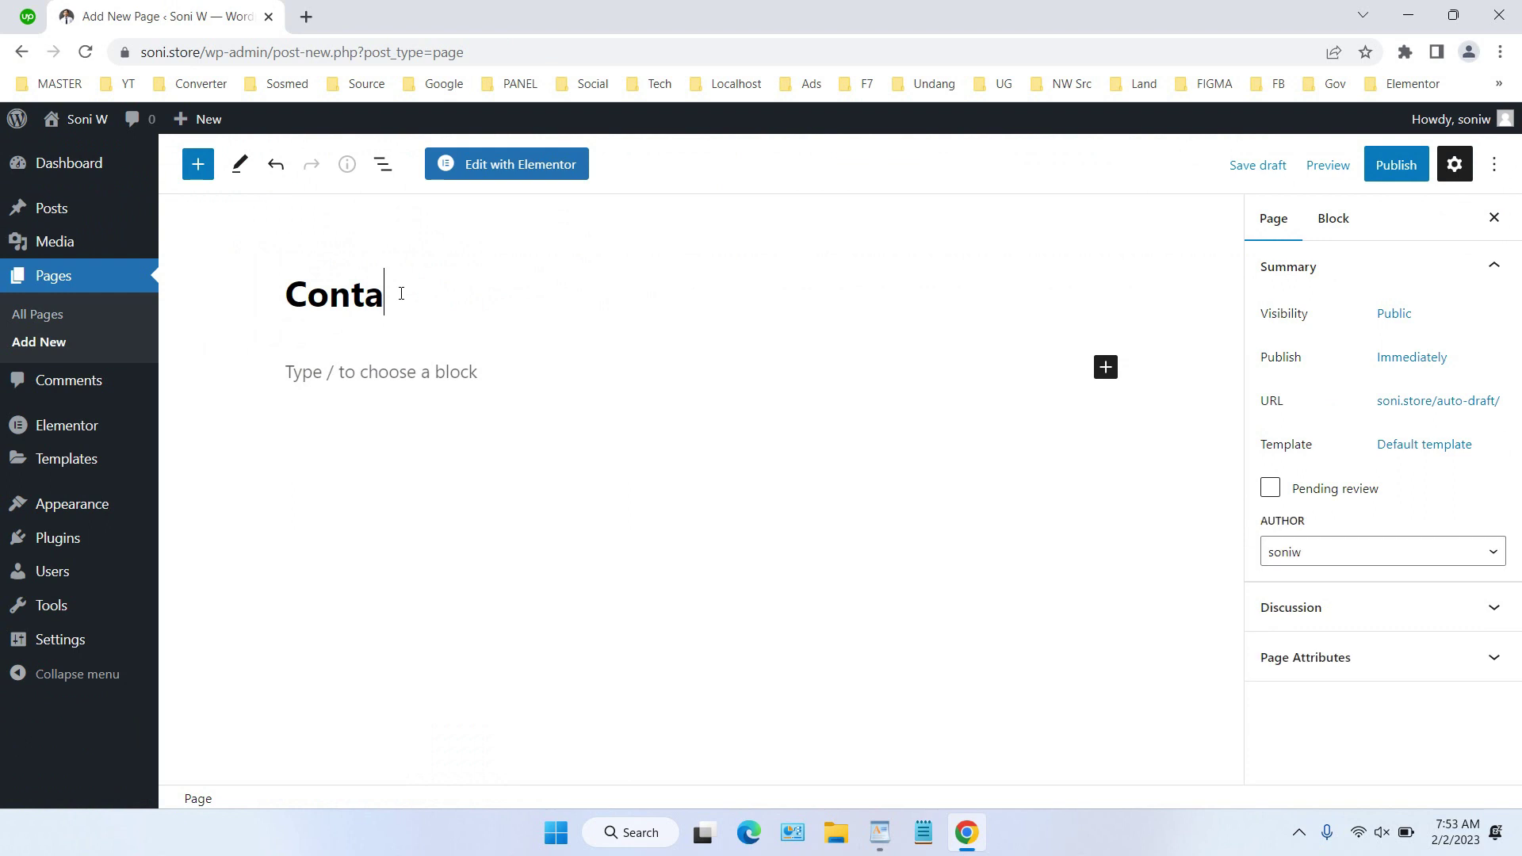
pyautogui.write('iner')
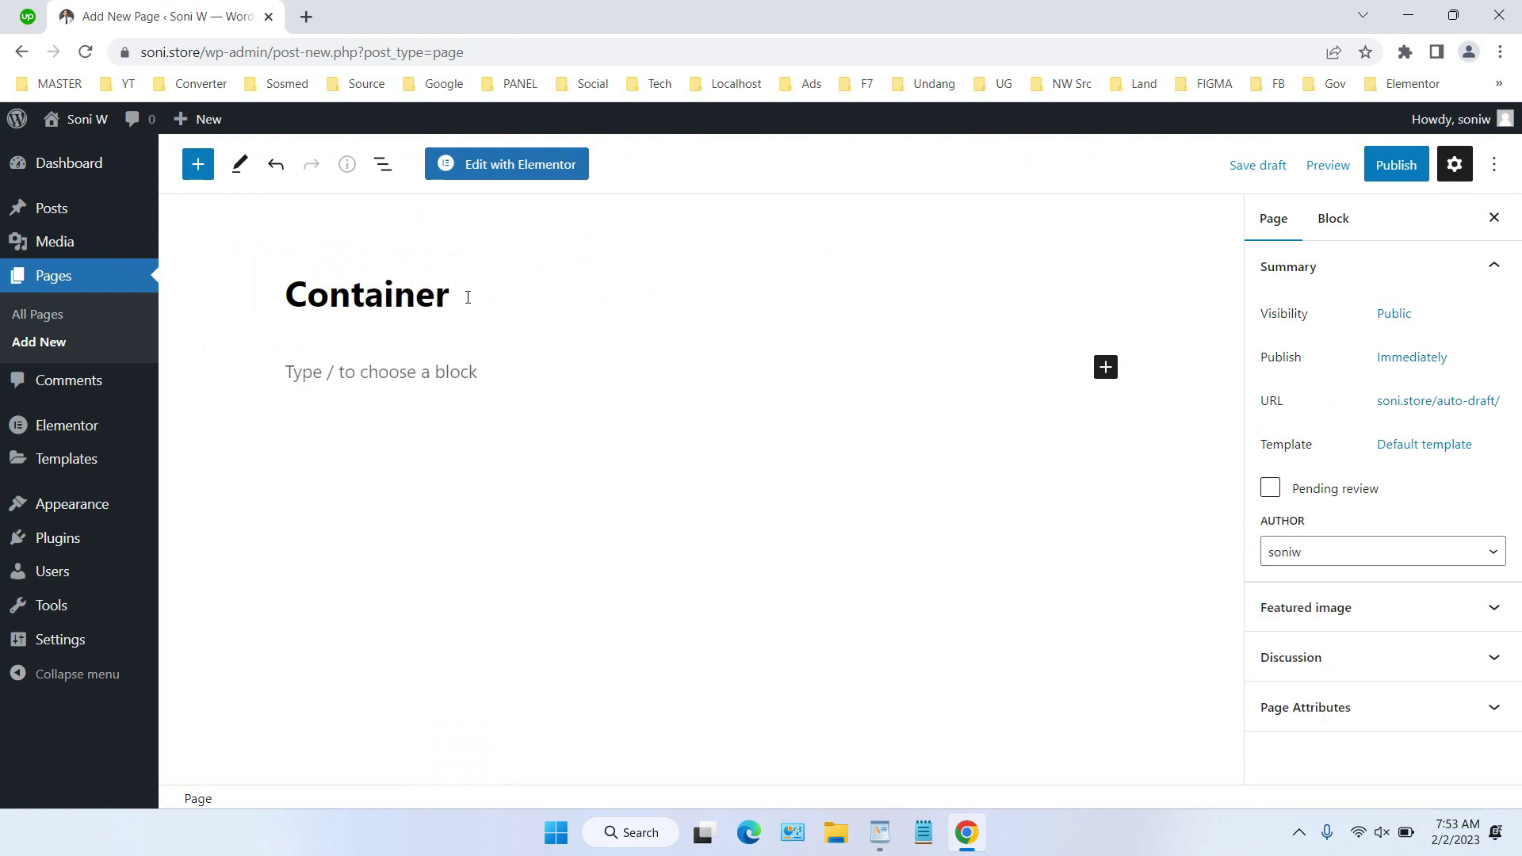
pyautogui.click(503, 177)
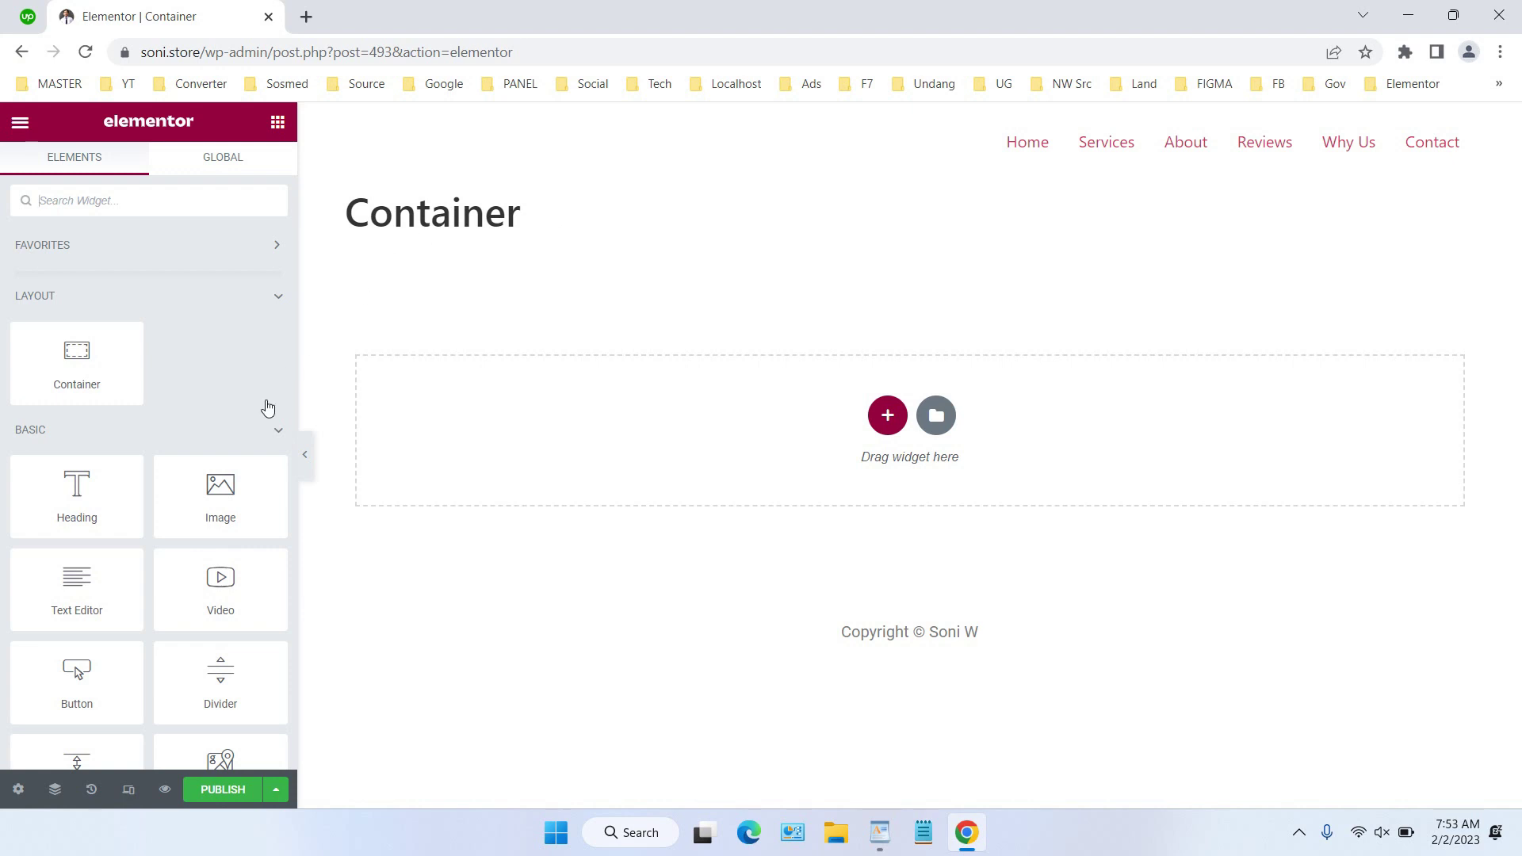
# Step: Set the page layout to Elementor Canvas in the page settings
pyautogui.click(22, 807)
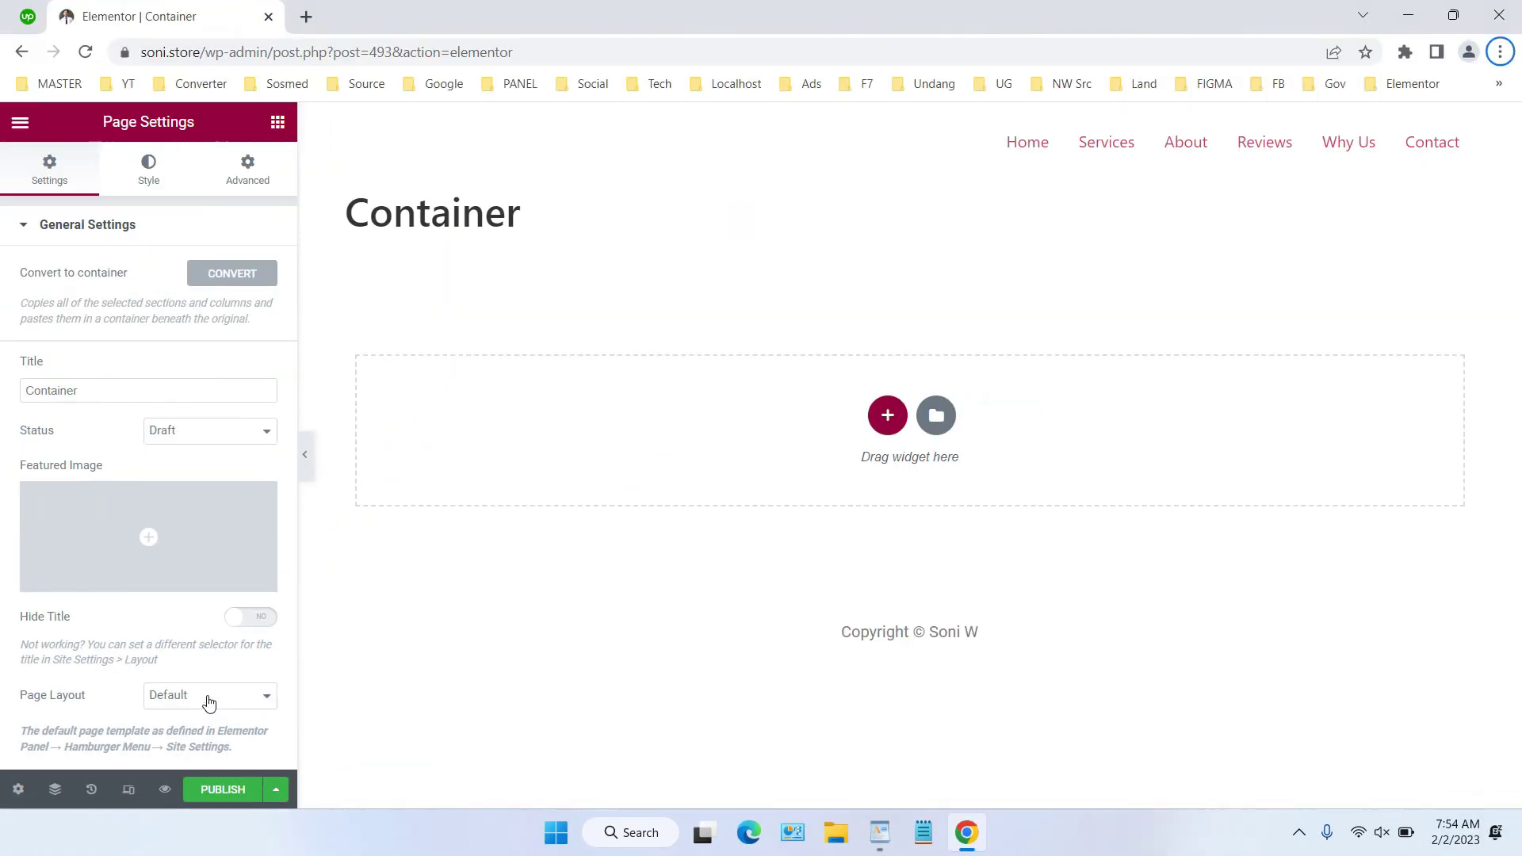
pyautogui.click(209, 703)
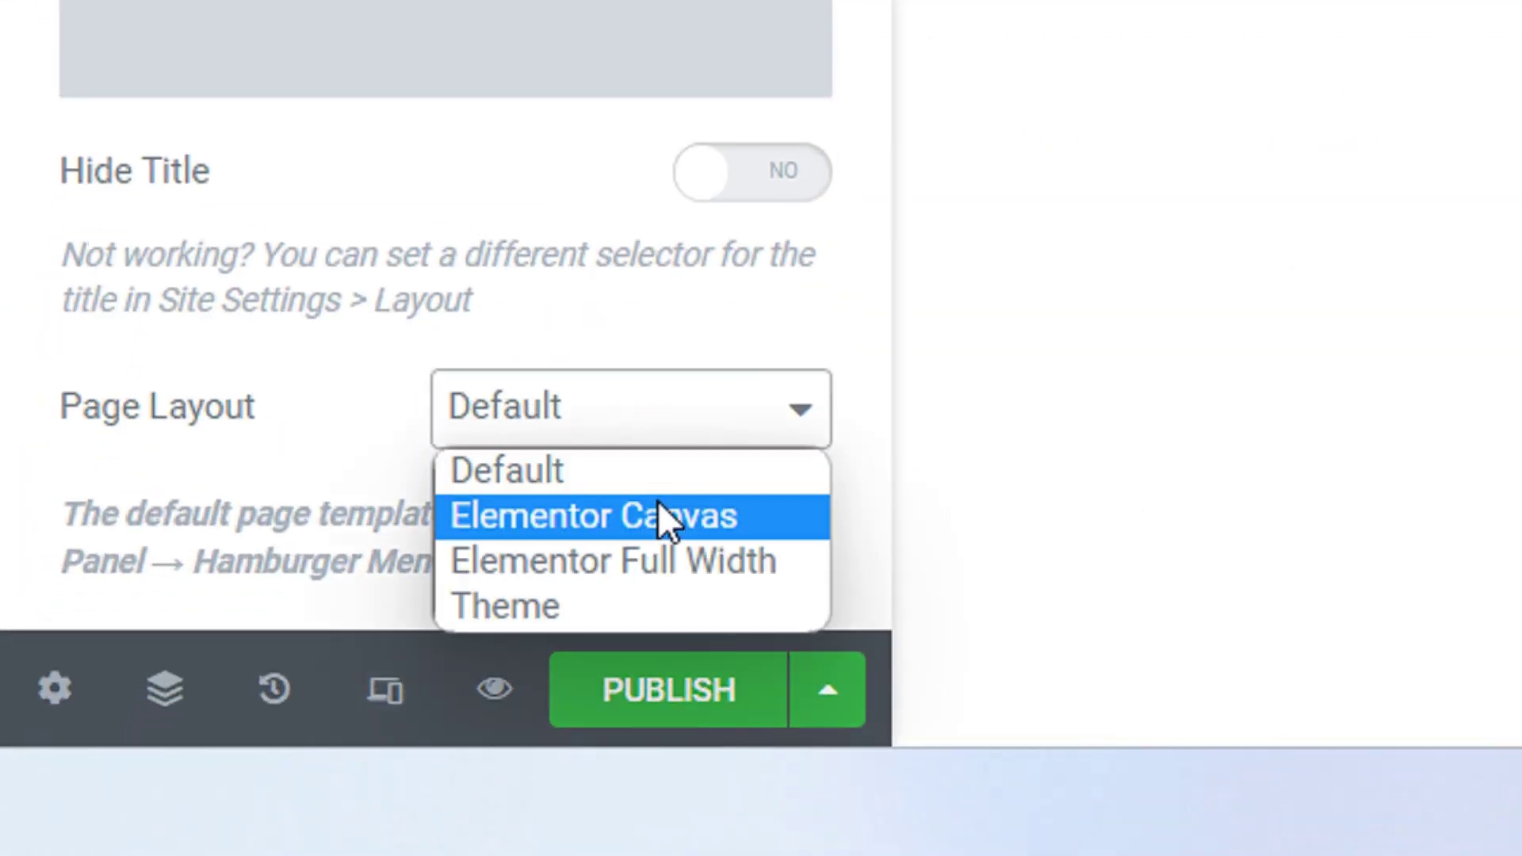
pyautogui.click(659, 515)
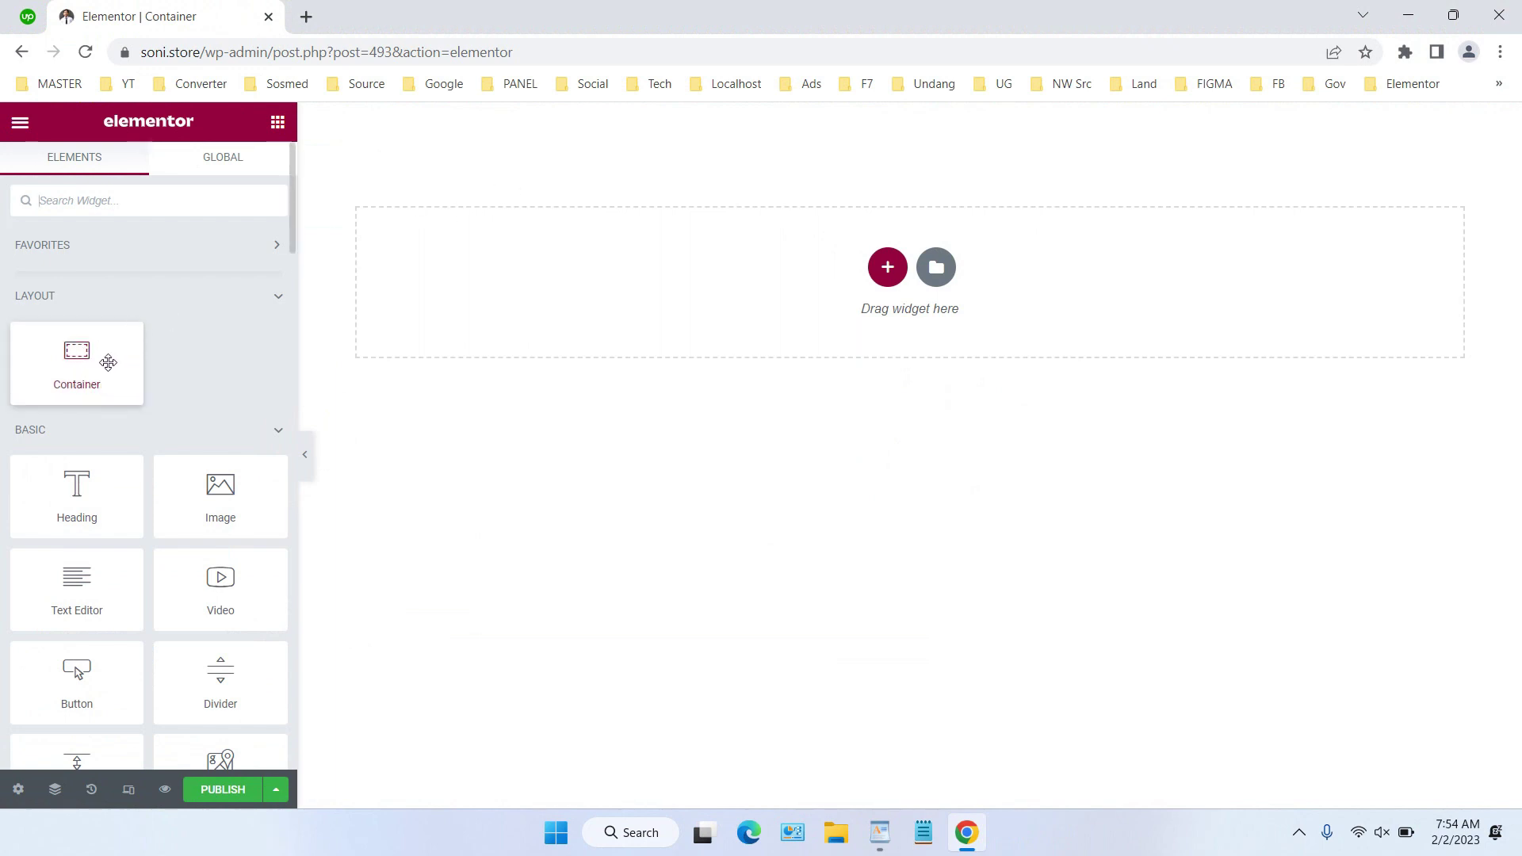
# Step: Add a container with two equal columns and place an Image widget in its first column
pyautogui.click(888, 271)
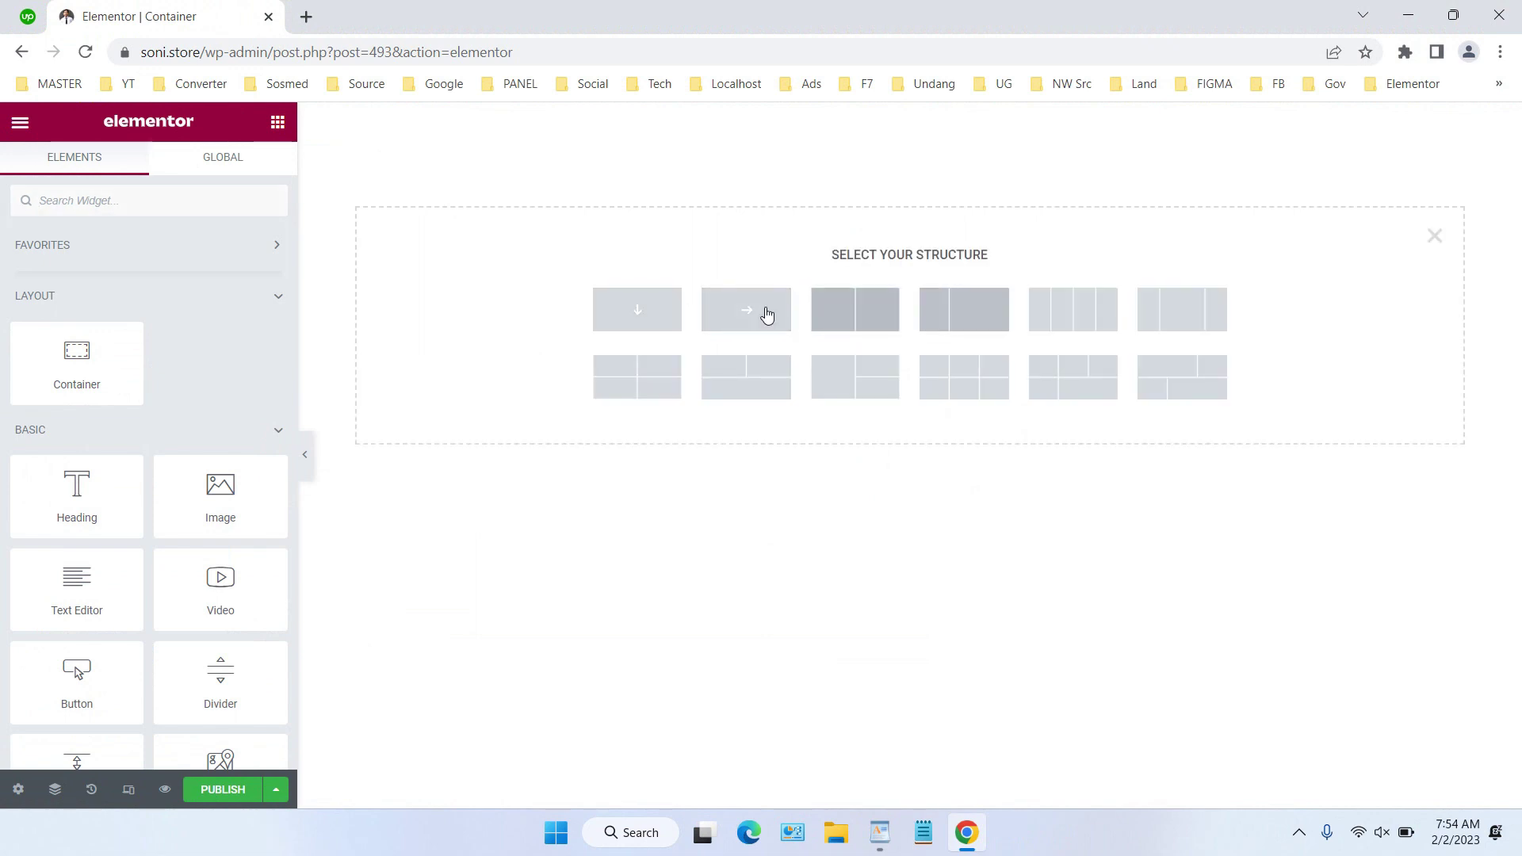
pyautogui.click(855, 321)
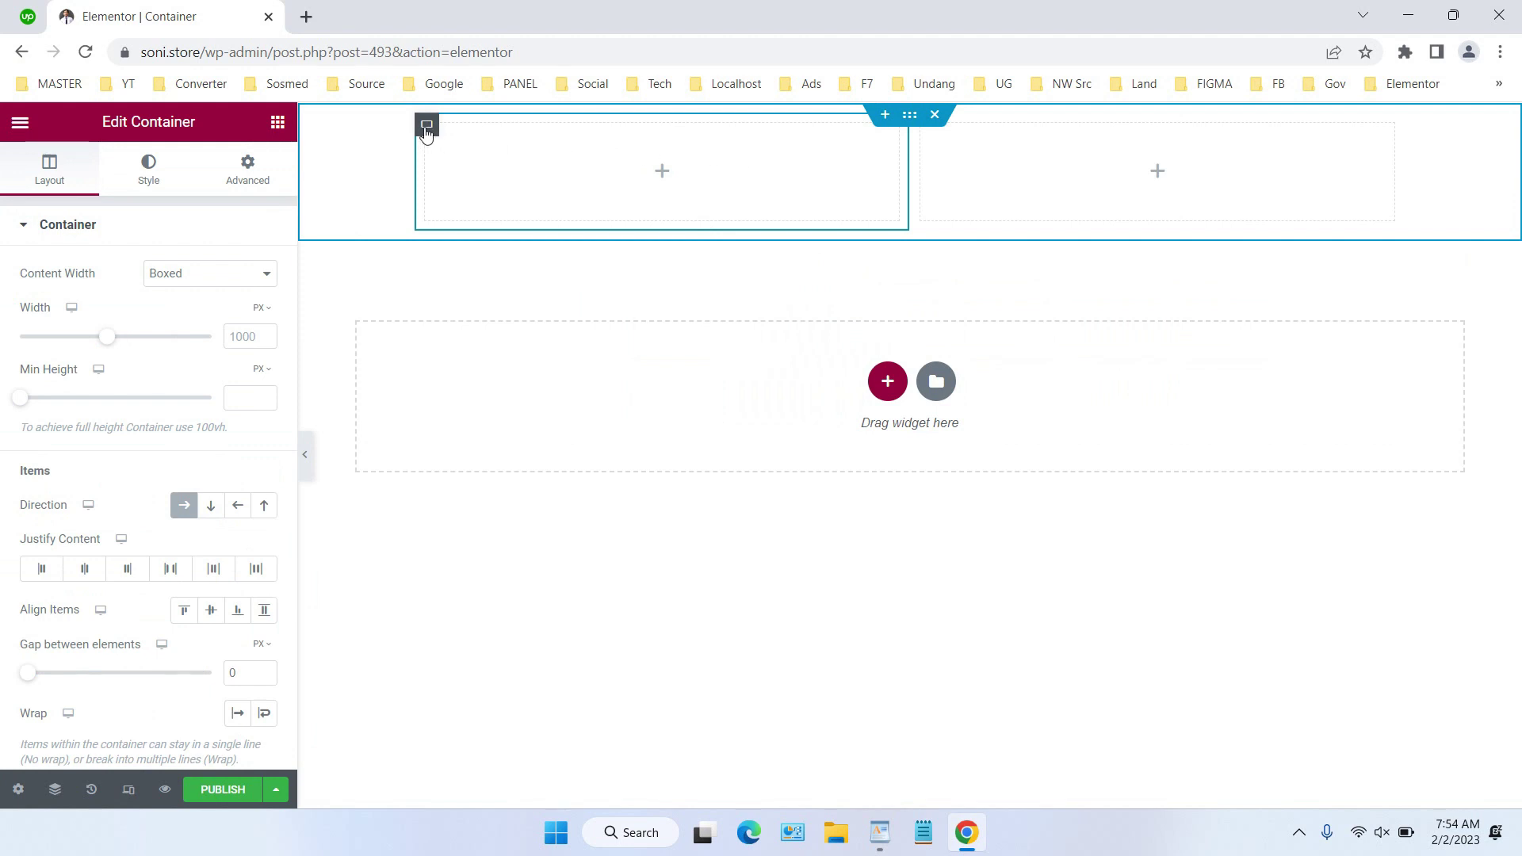
pyautogui.click(276, 124)
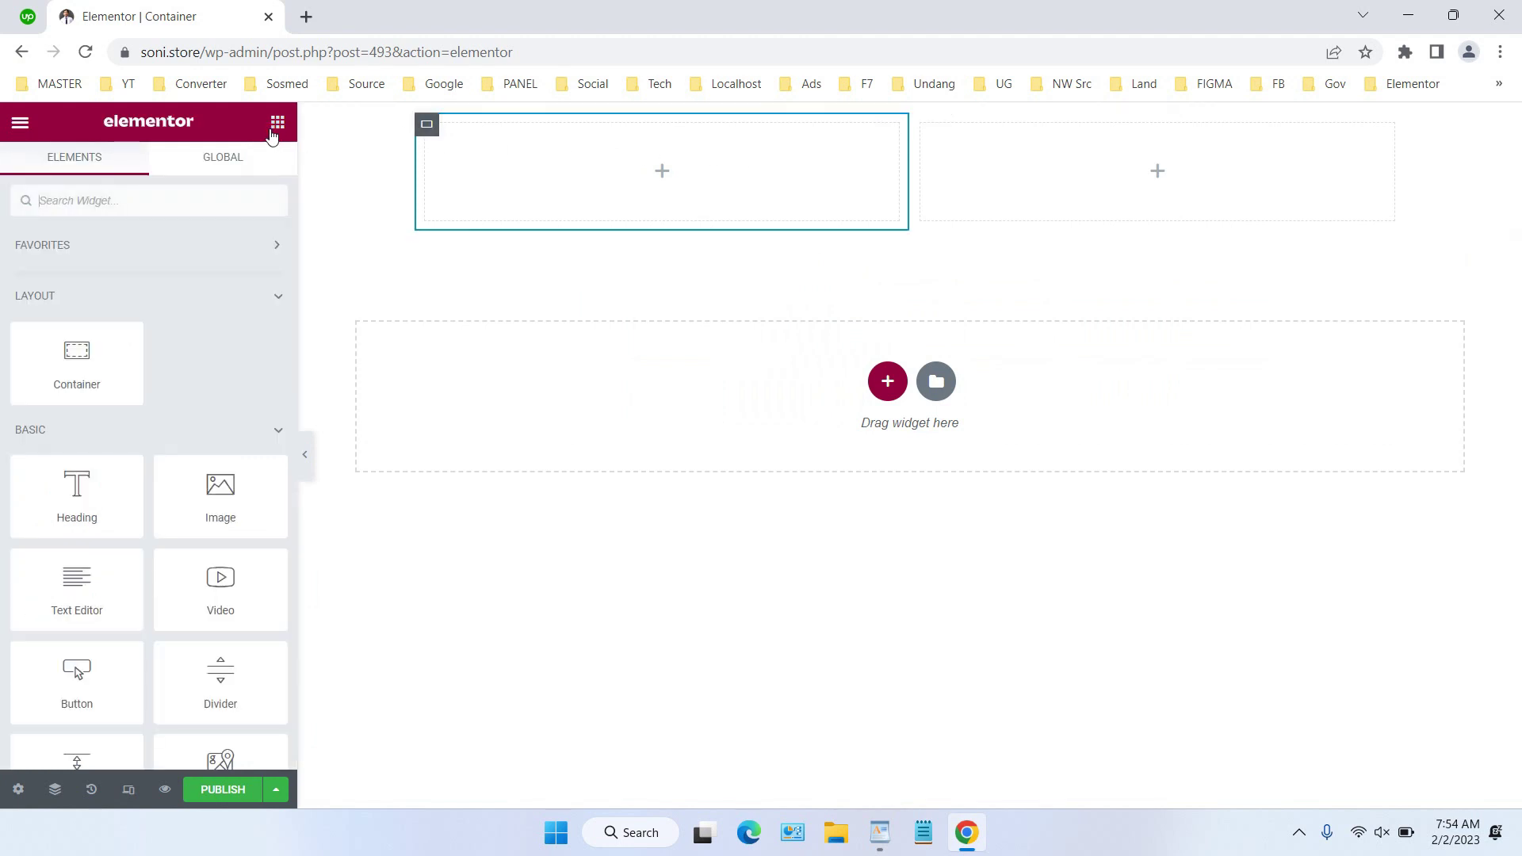
pyautogui.moveTo(231, 503); pyautogui.dragTo(480, 176)
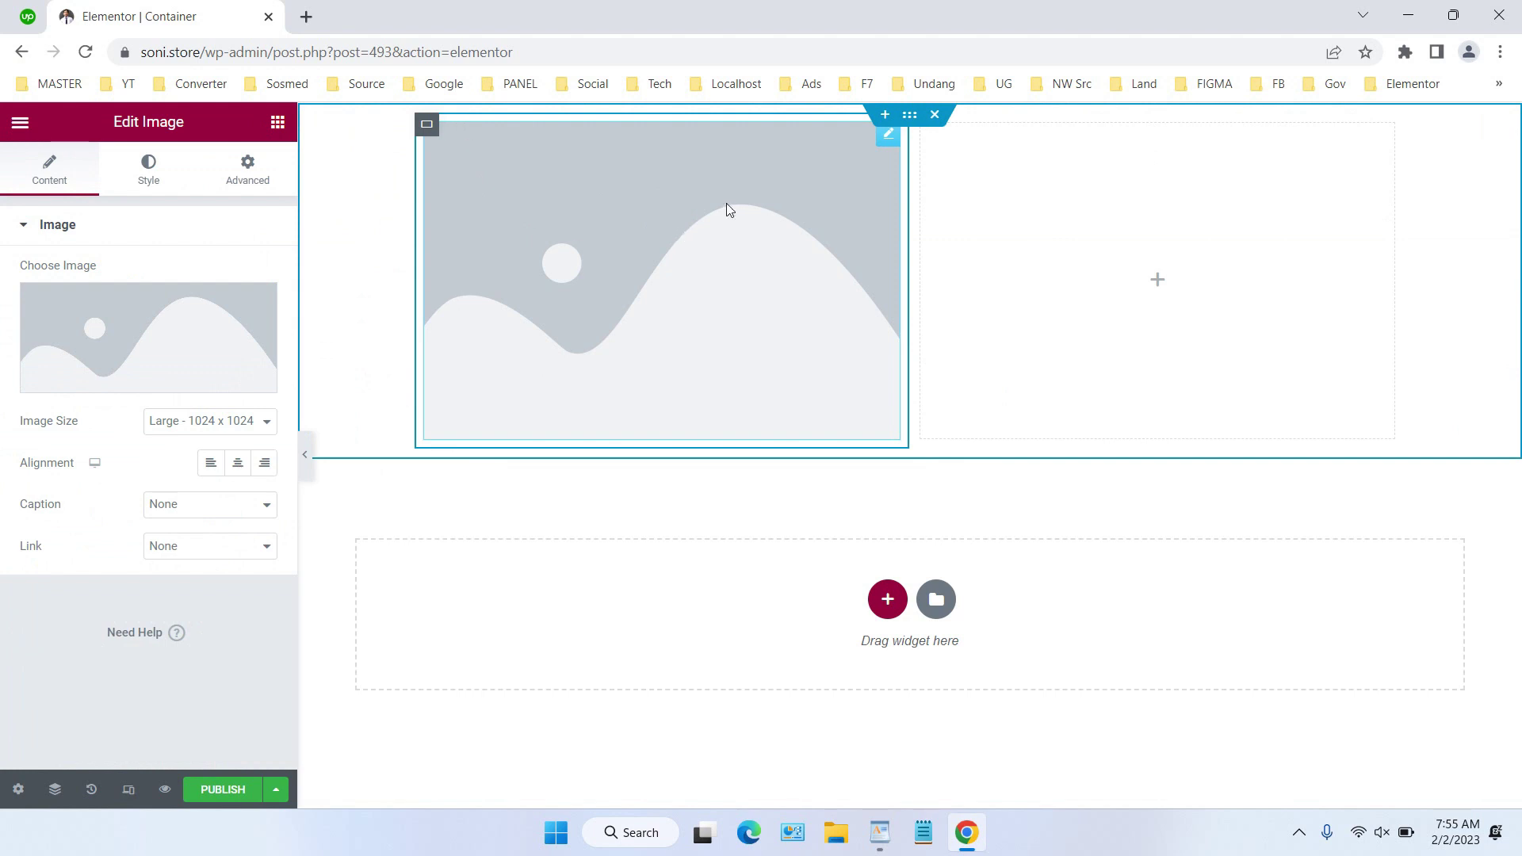
# Step: Set the Image widget's picture to the yellow H&M logo hmf.png from the media library
pyautogui.click(112, 381)
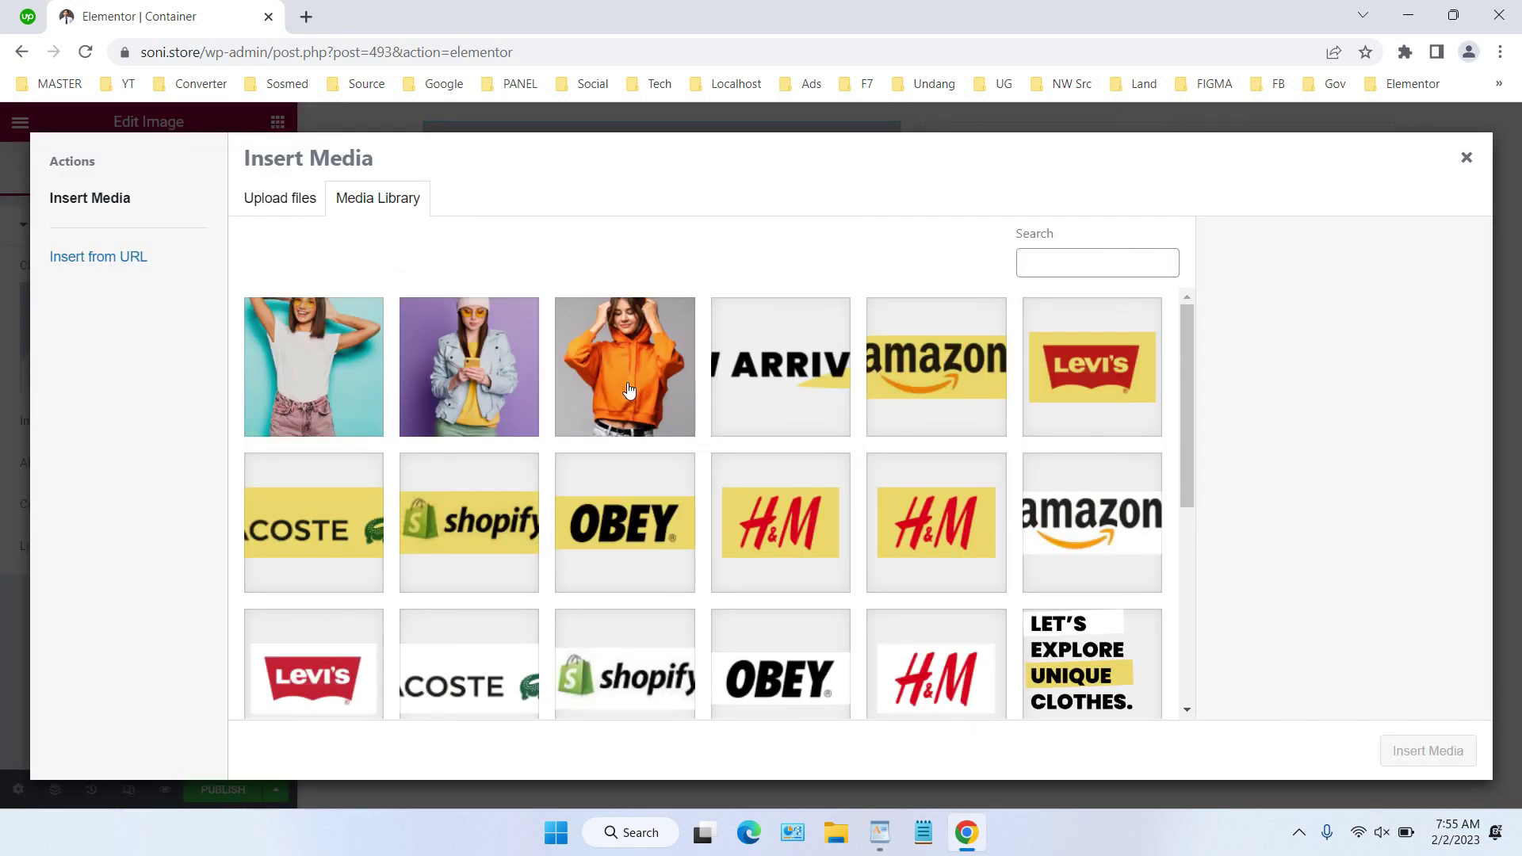
pyautogui.click(629, 390)
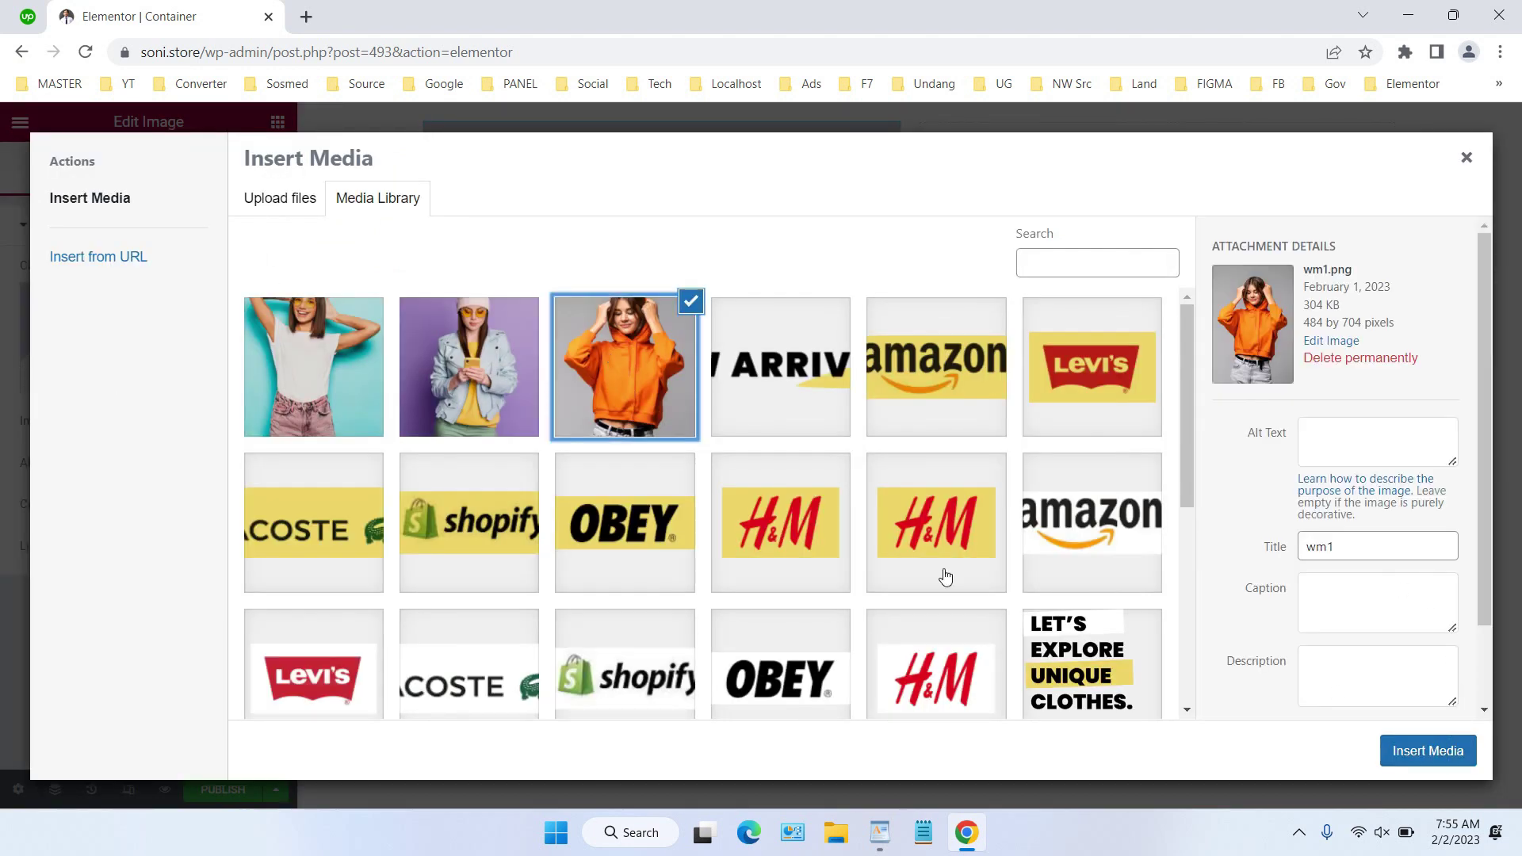
pyautogui.click(761, 531)
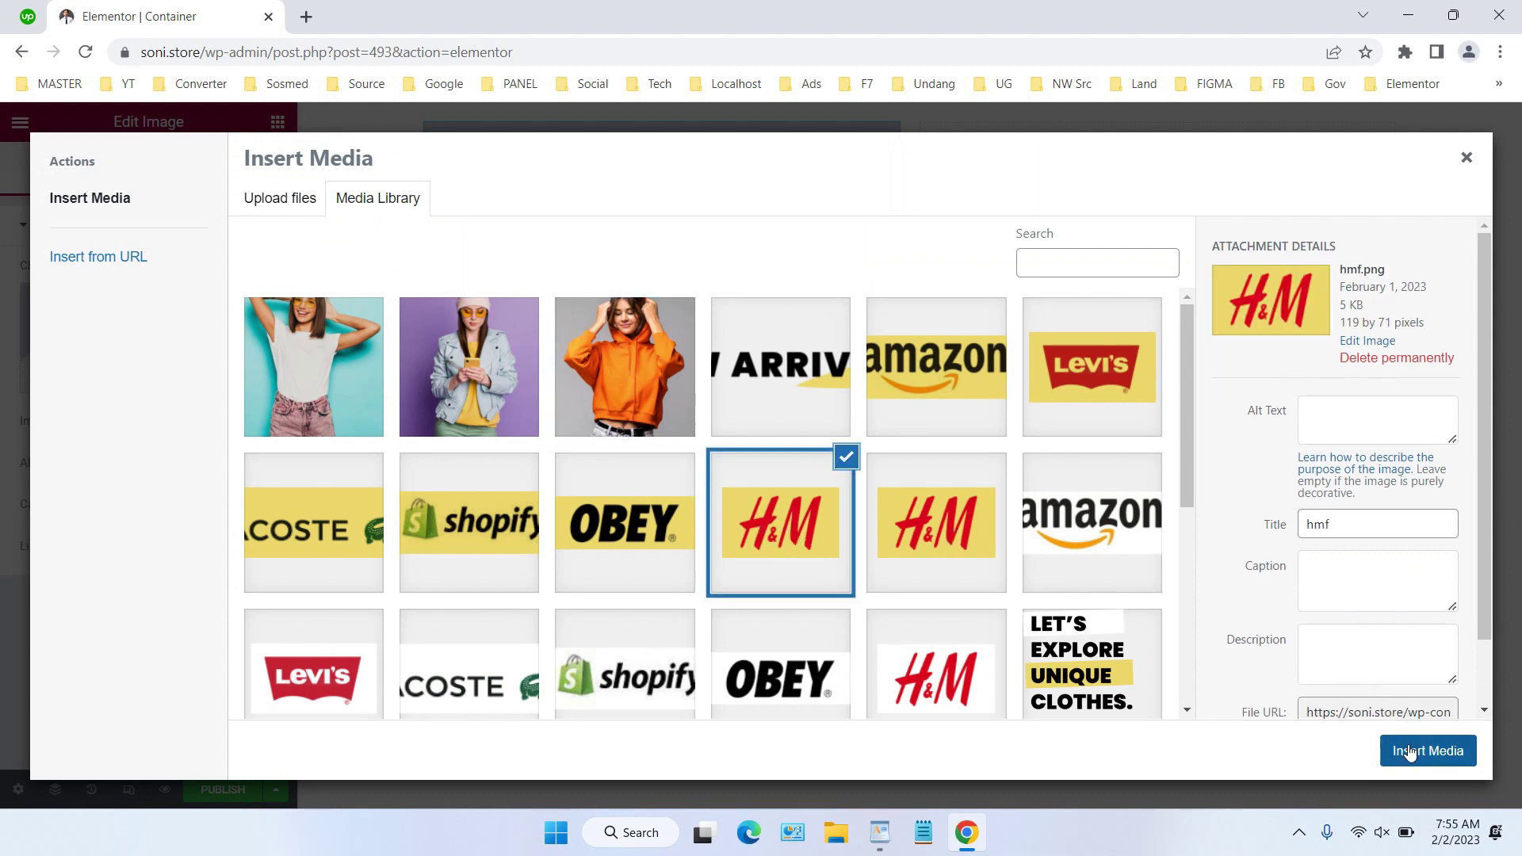
pyautogui.click(1410, 752)
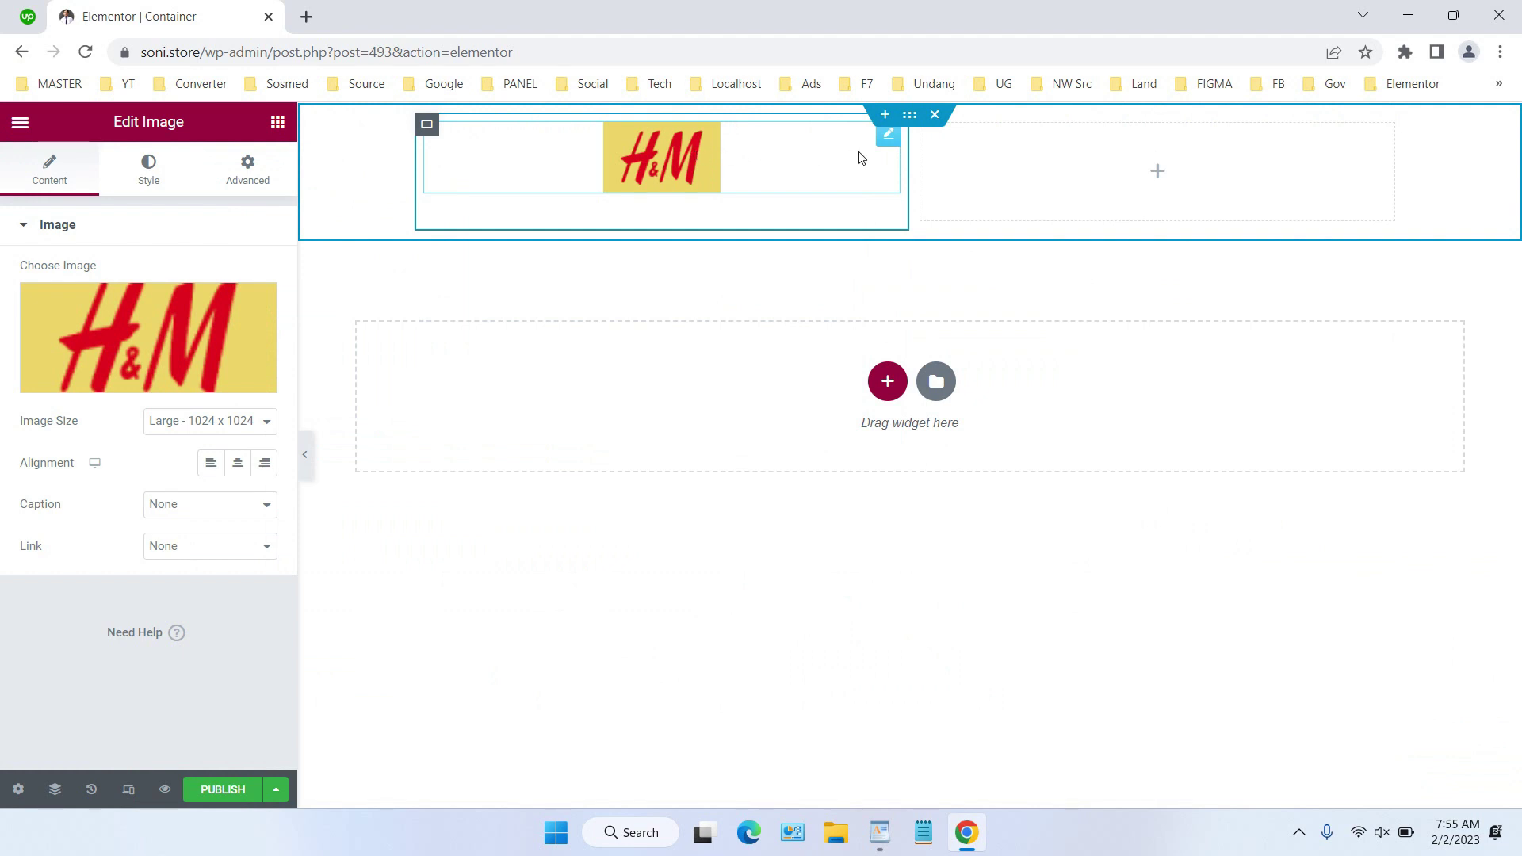
# Step: Duplicate the H&M image widget twice within the first column
pyautogui.rightClick(886, 136)
pyautogui.click(943, 183)
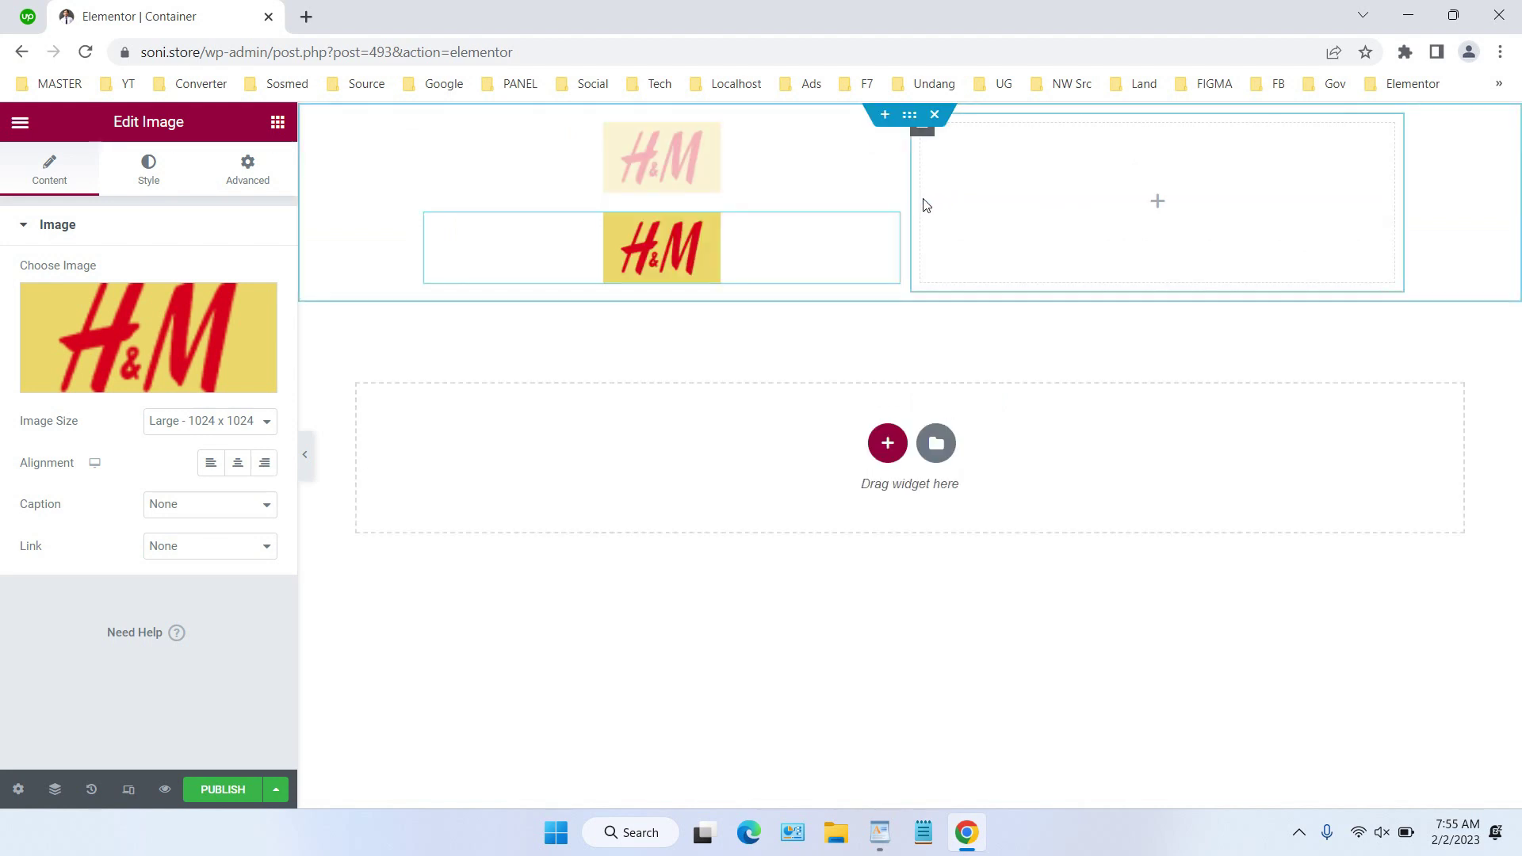
pyautogui.rightClick(889, 231)
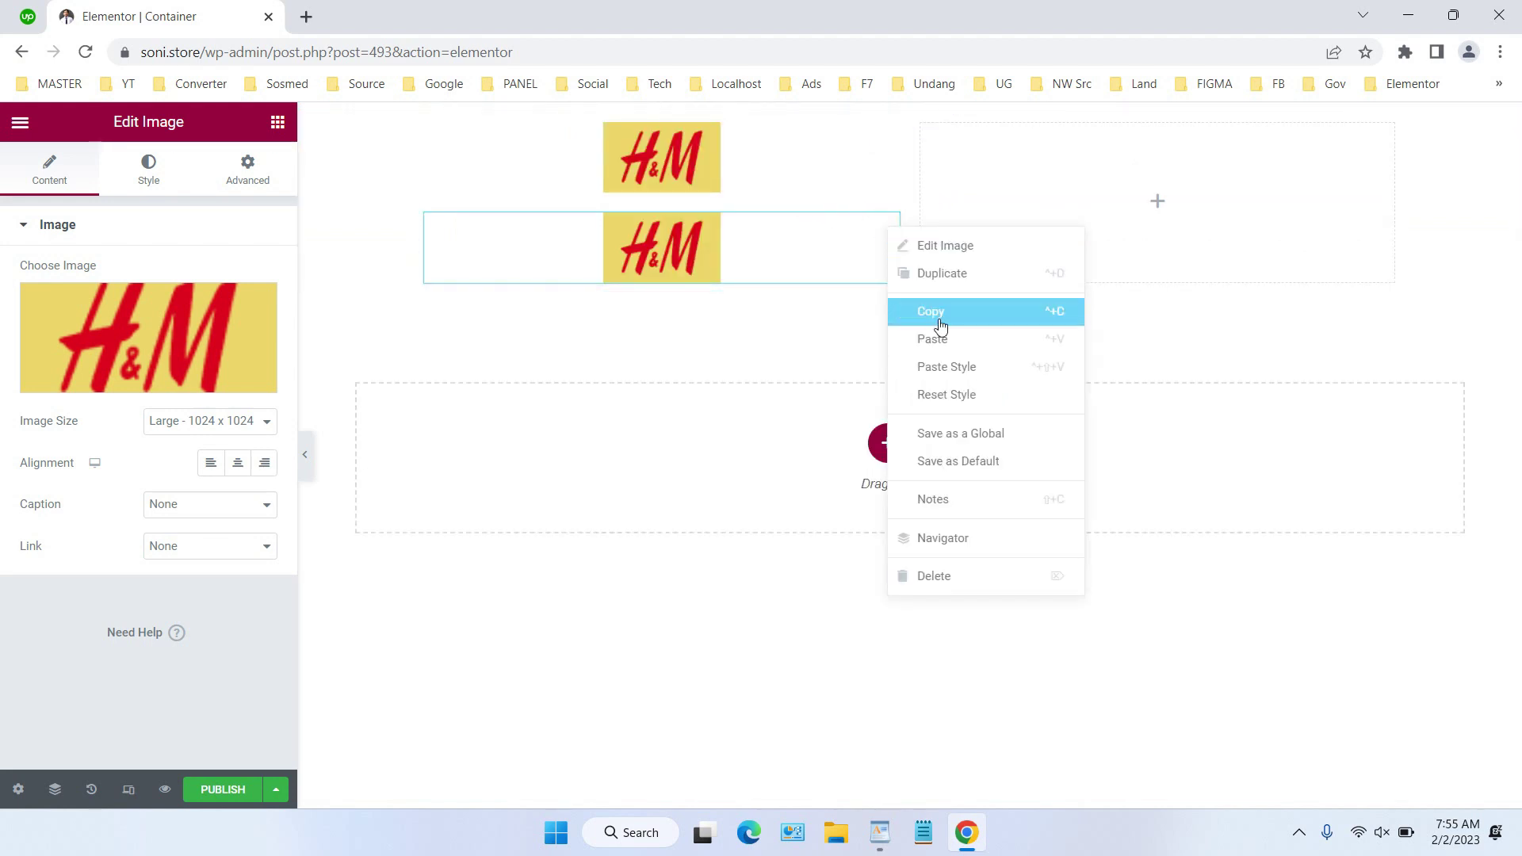
pyautogui.click(971, 276)
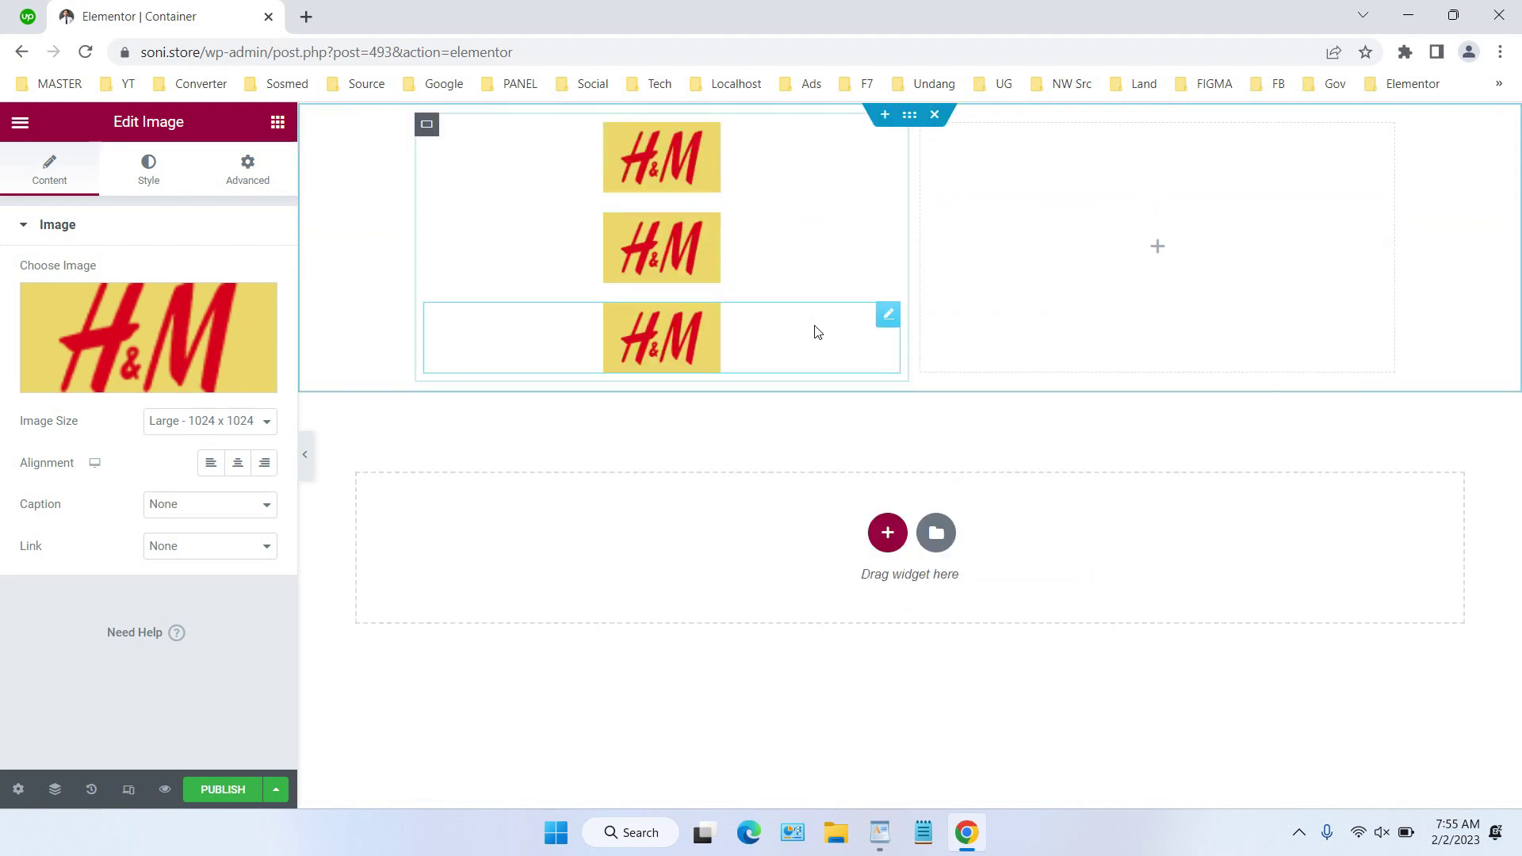
# Step: Replace the second image in the first column with the yellow OBEY logo from the media library
pyautogui.click(687, 221)
pyautogui.click(137, 386)
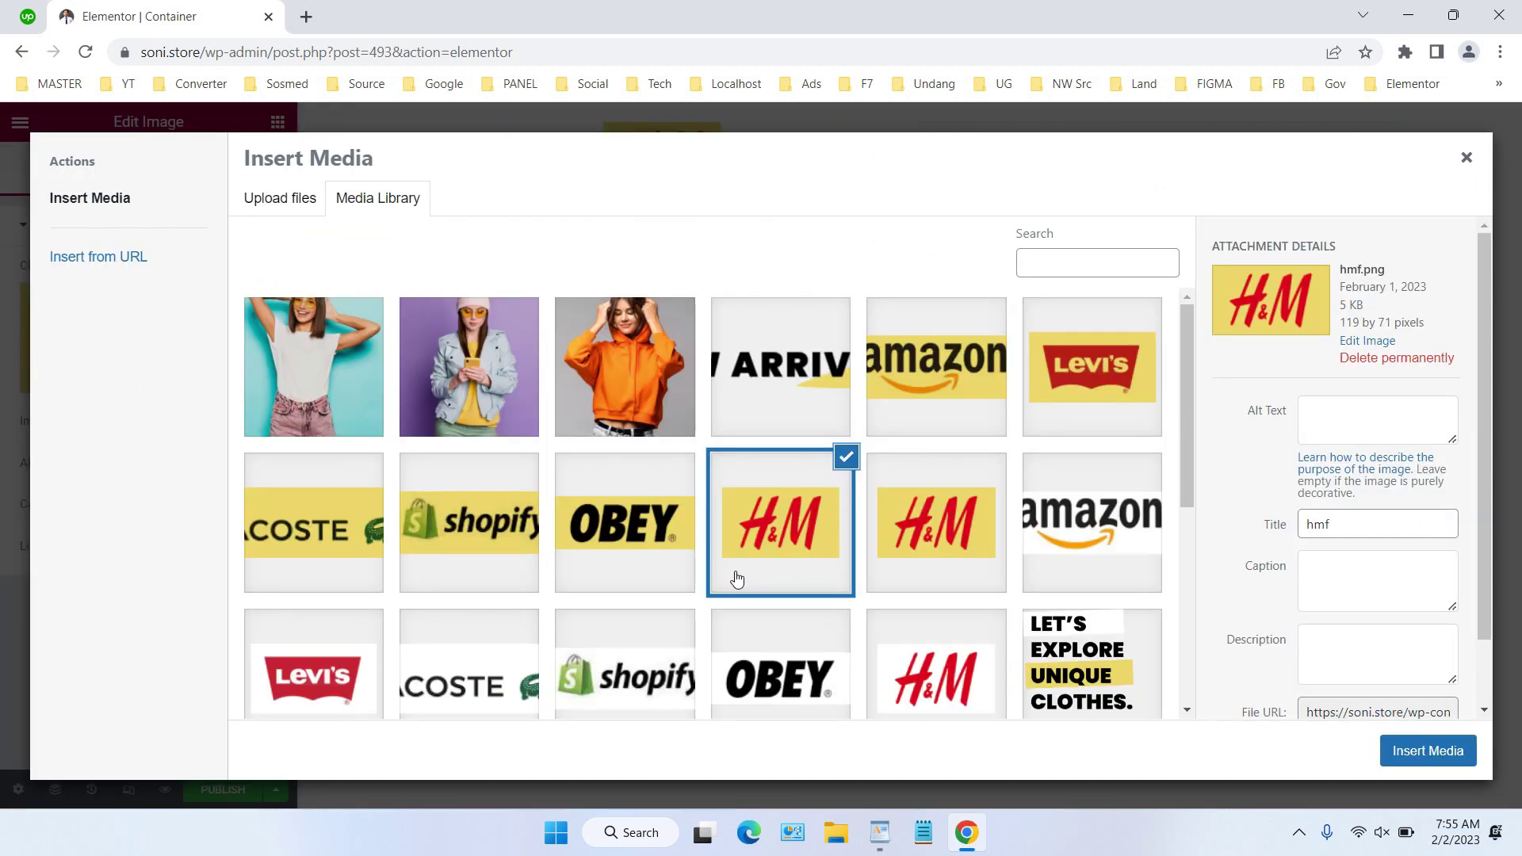
pyautogui.click(625, 544)
pyautogui.click(1445, 755)
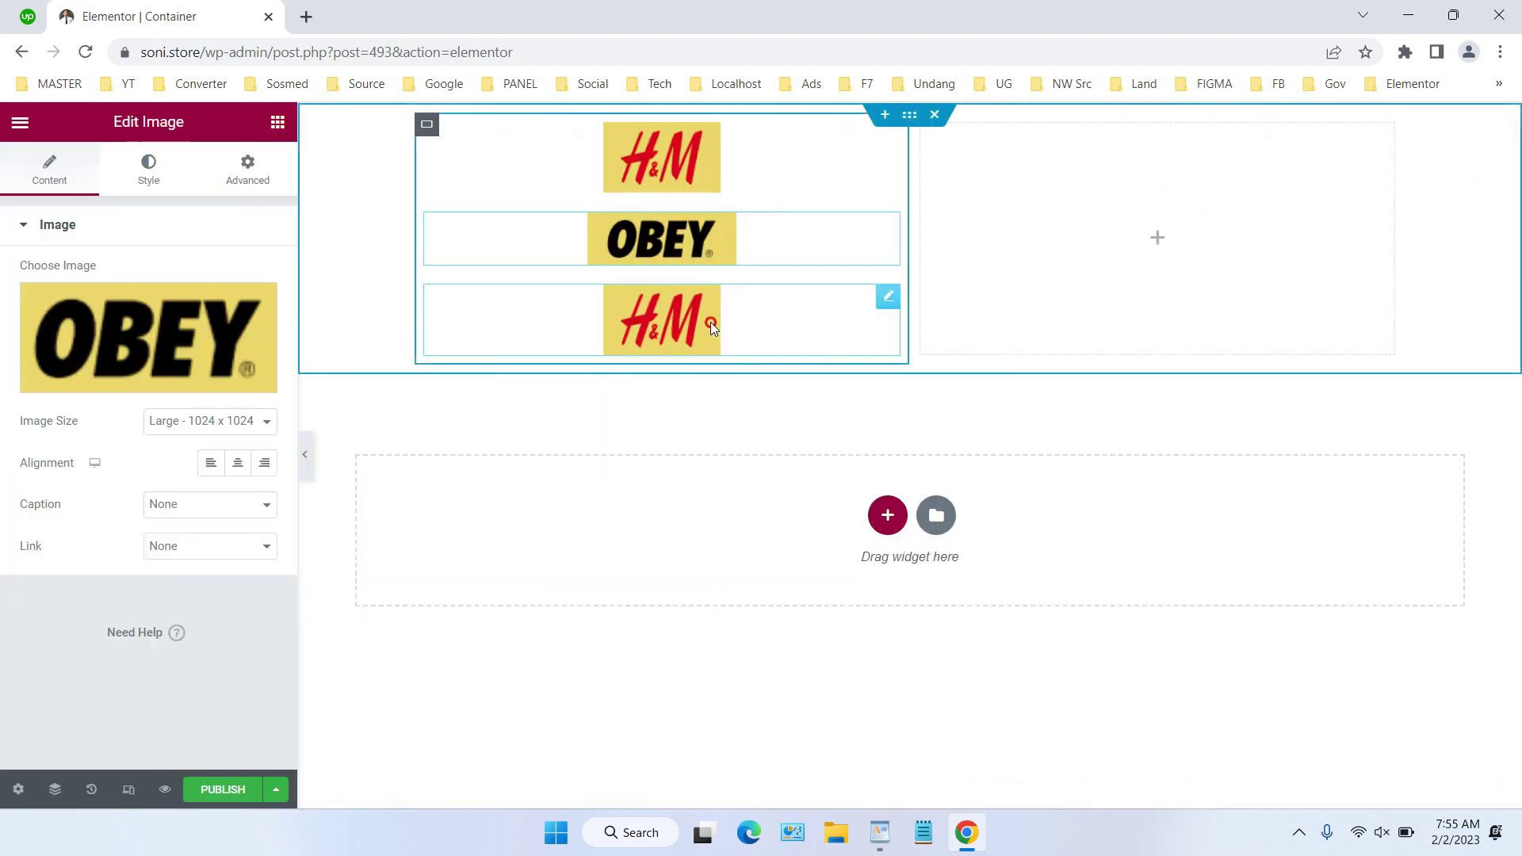
# Step: Replace the third image in the first column with the yellow Shopify logo shf.png from the media library
pyautogui.click(711, 322)
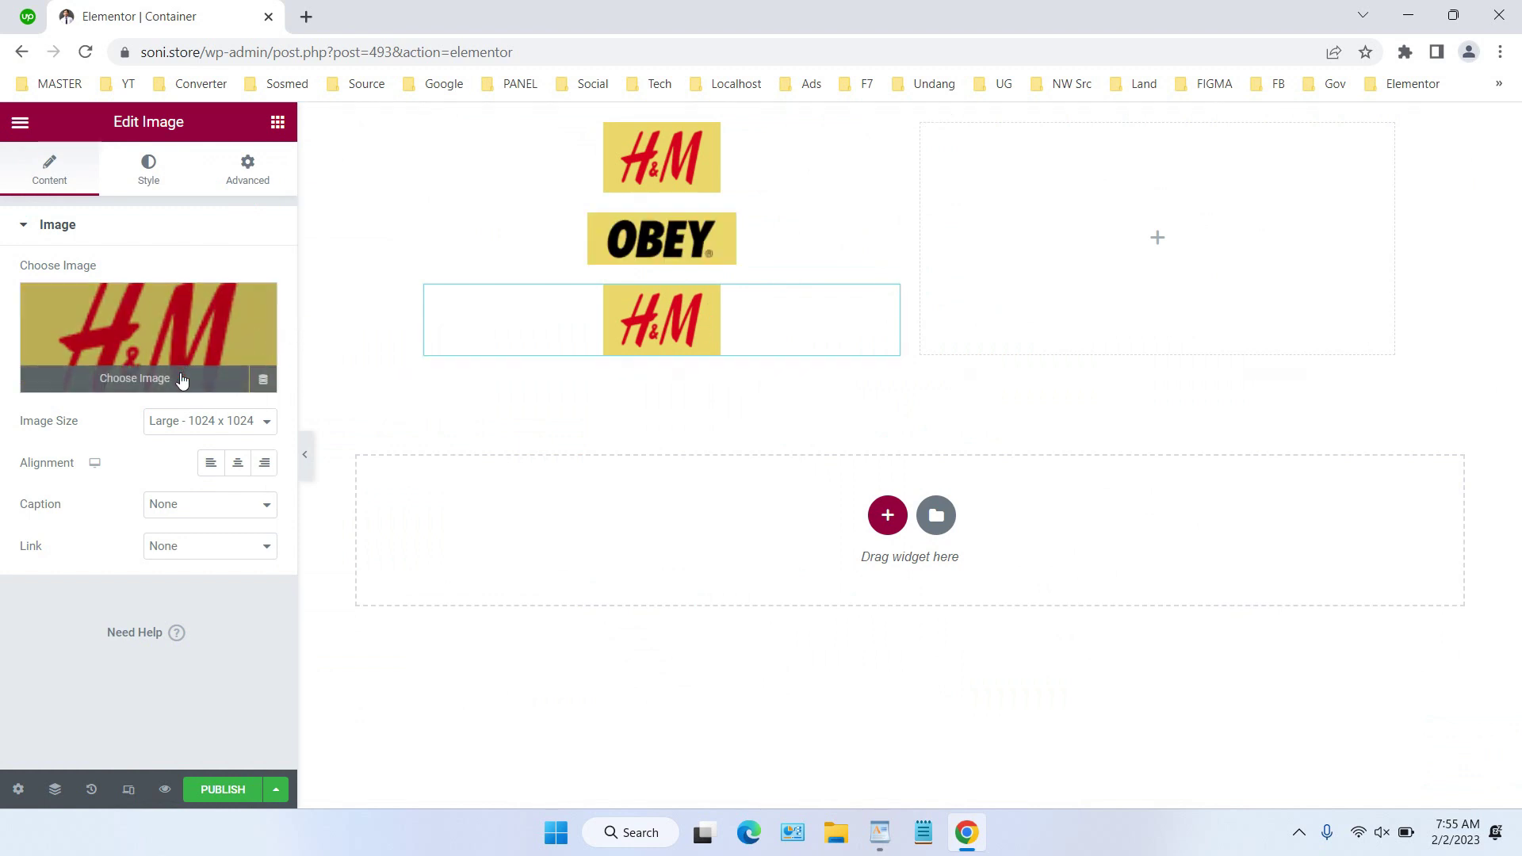
pyautogui.click(187, 372)
pyautogui.click(459, 523)
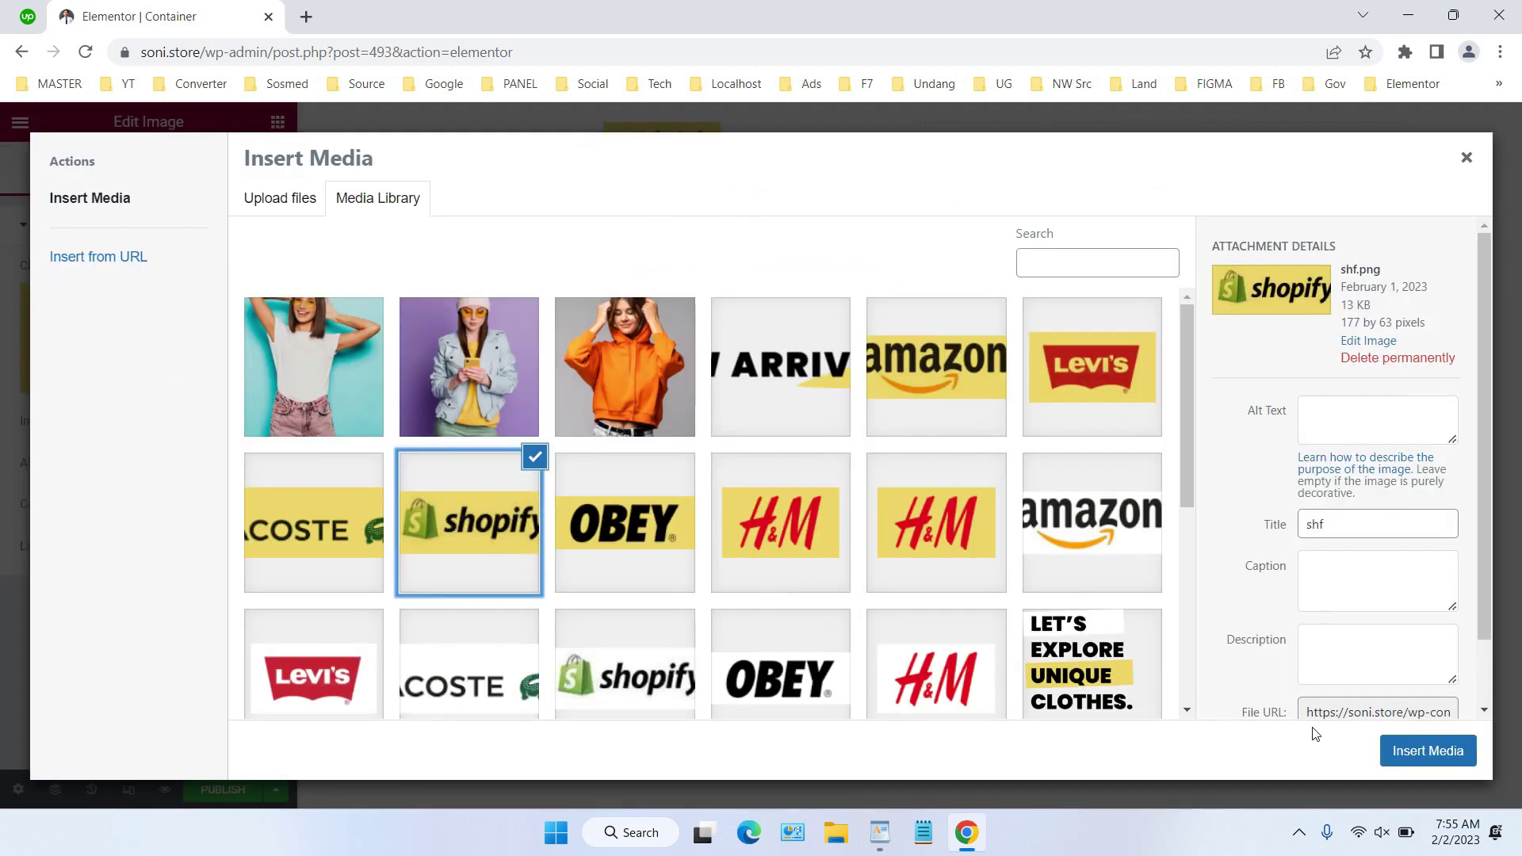
pyautogui.click(1428, 751)
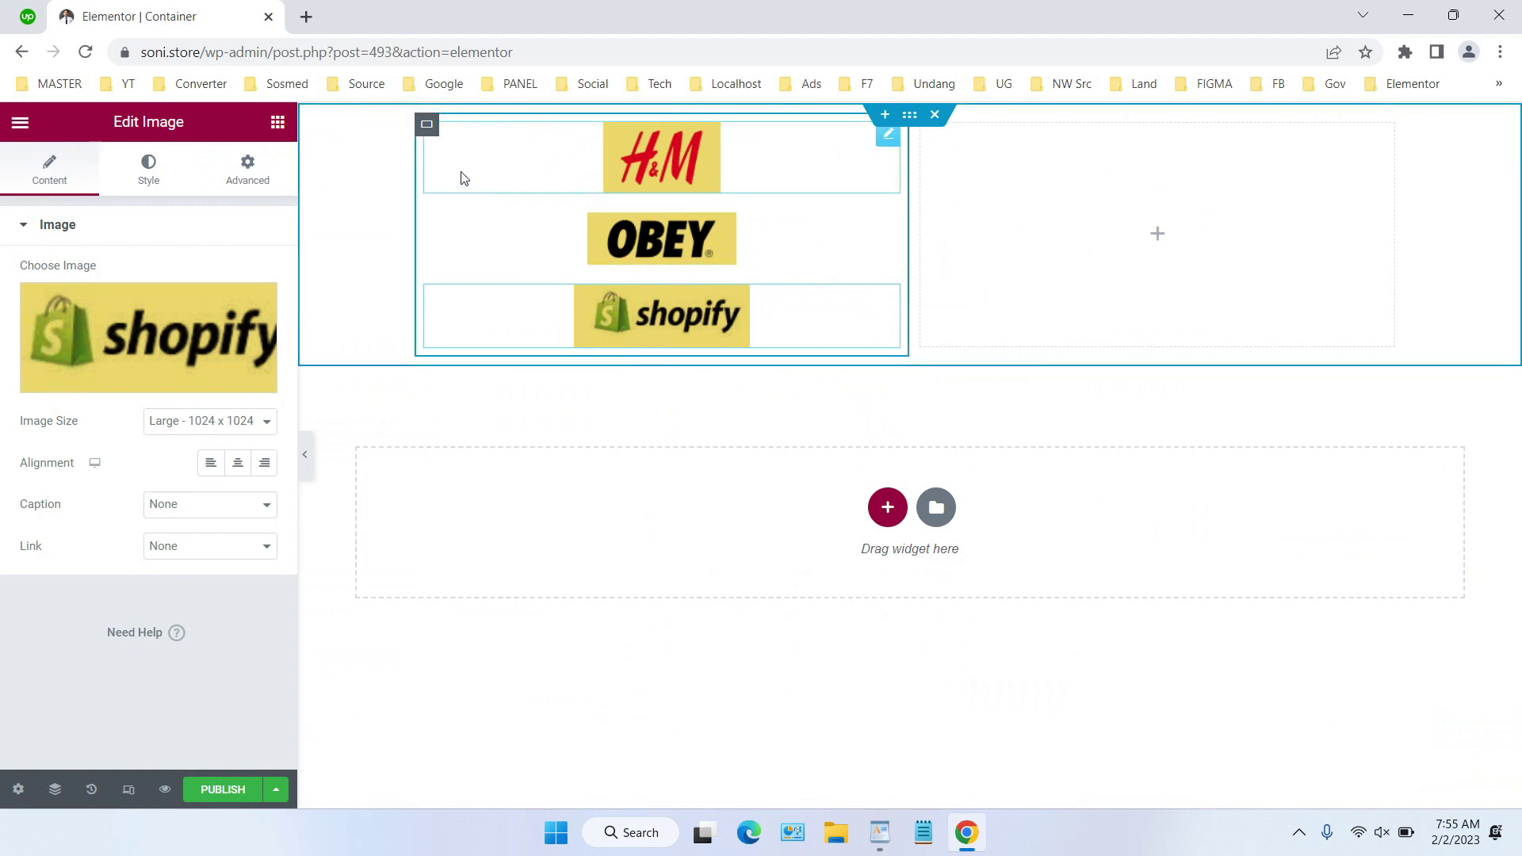
# Step: Try the horizontal row, reversed row and reversed column directions on the first column's container of logo images
pyautogui.click(427, 127)
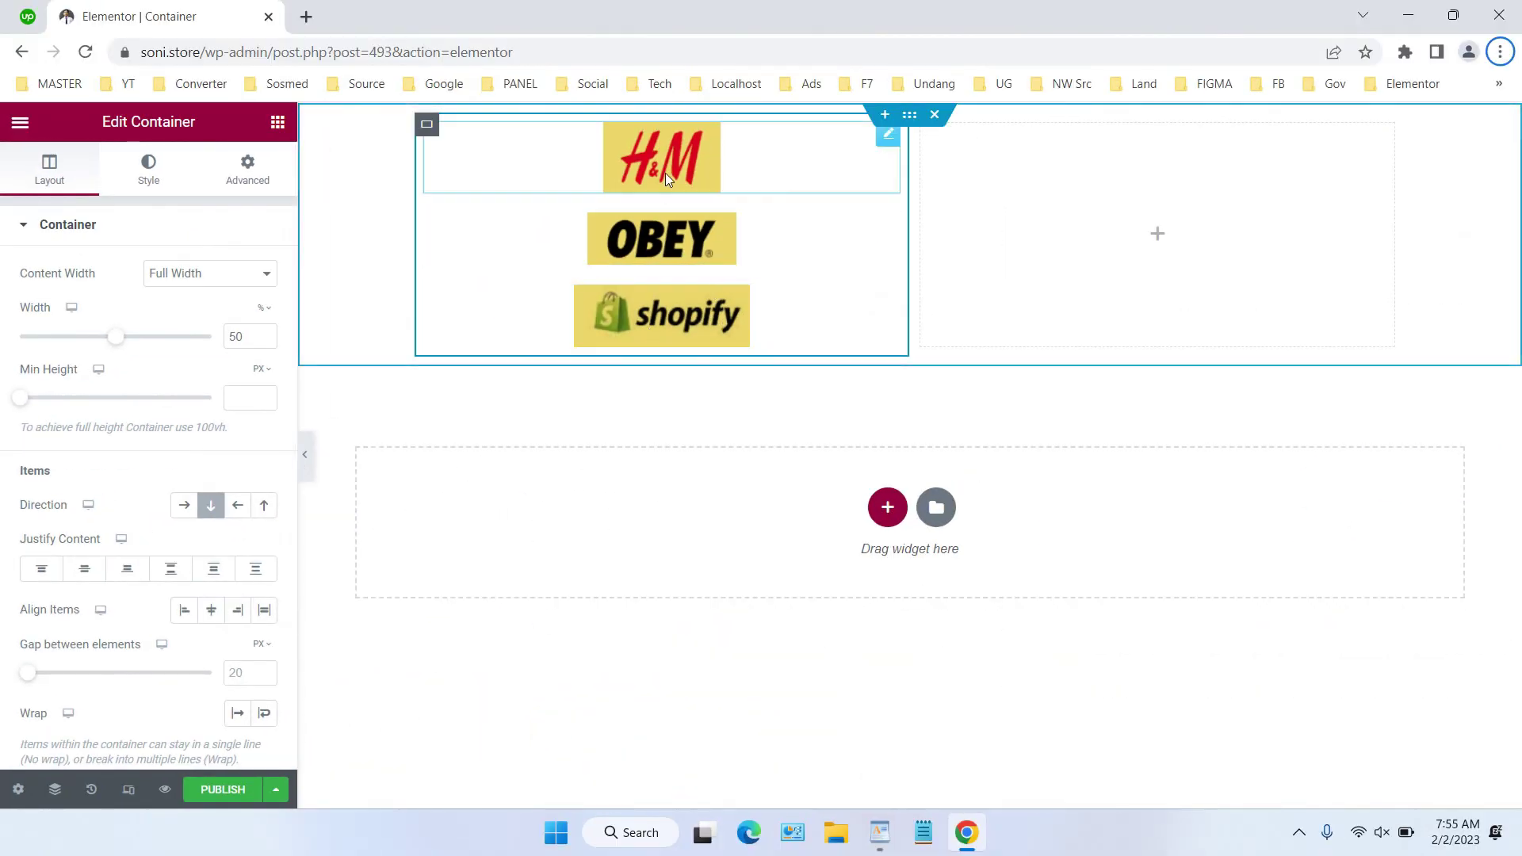
pyautogui.click(182, 507)
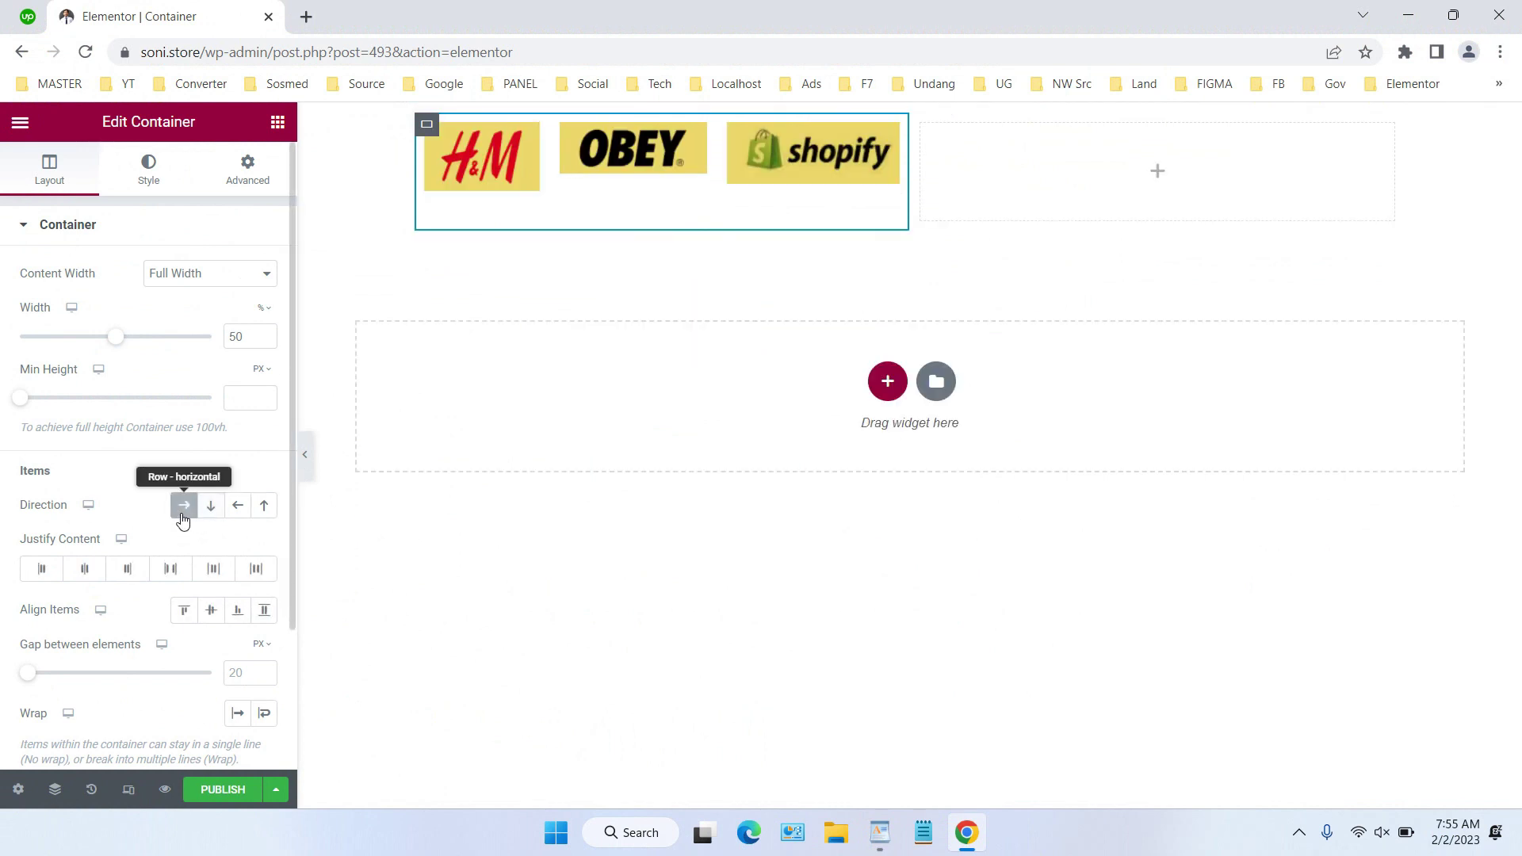
pyautogui.click(239, 507)
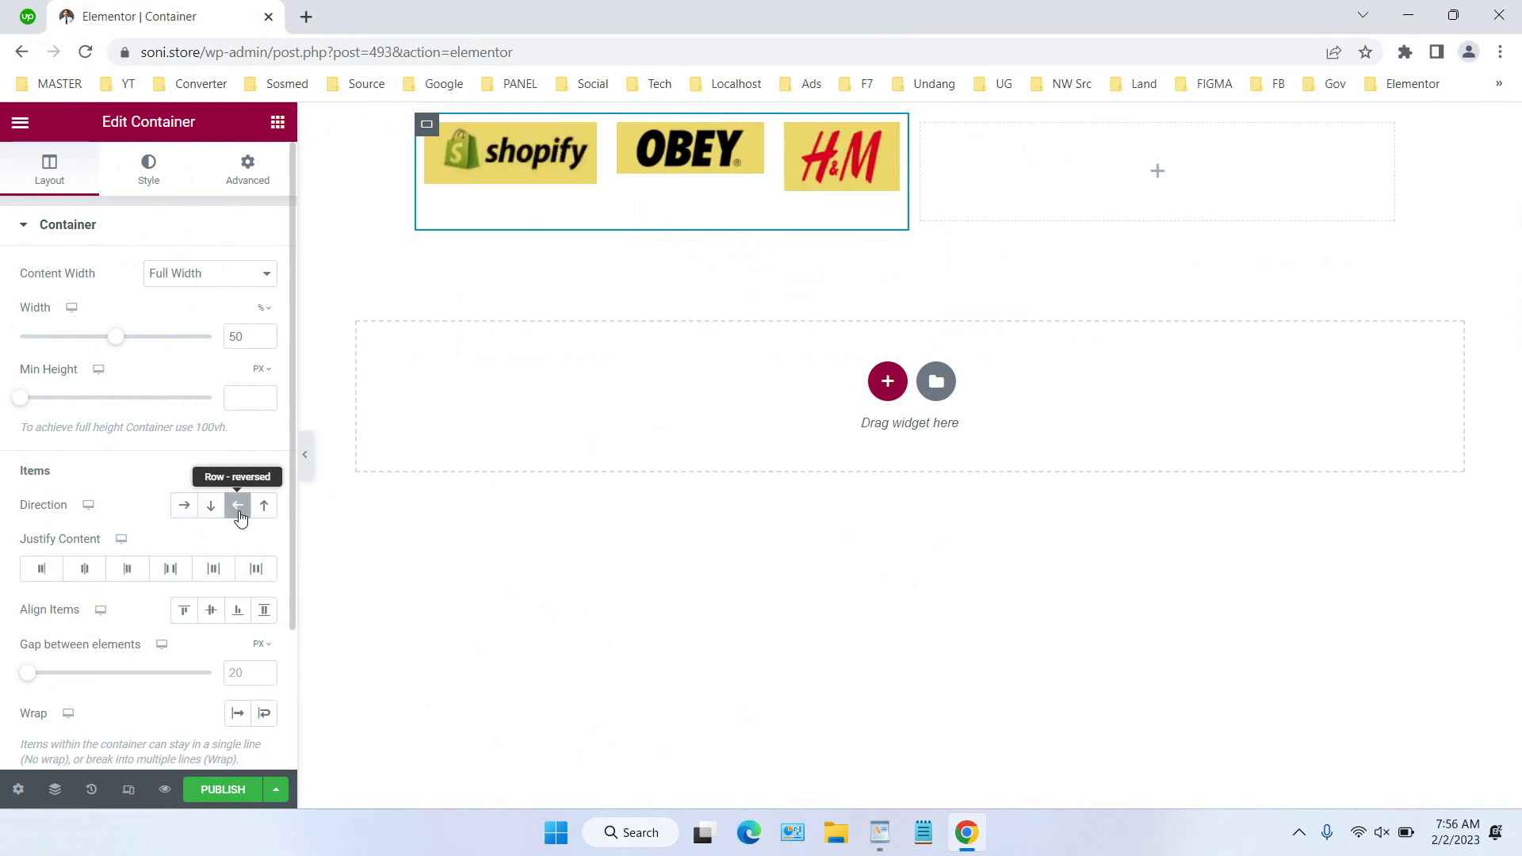
pyautogui.click(239, 512)
pyautogui.click(240, 515)
pyautogui.click(263, 517)
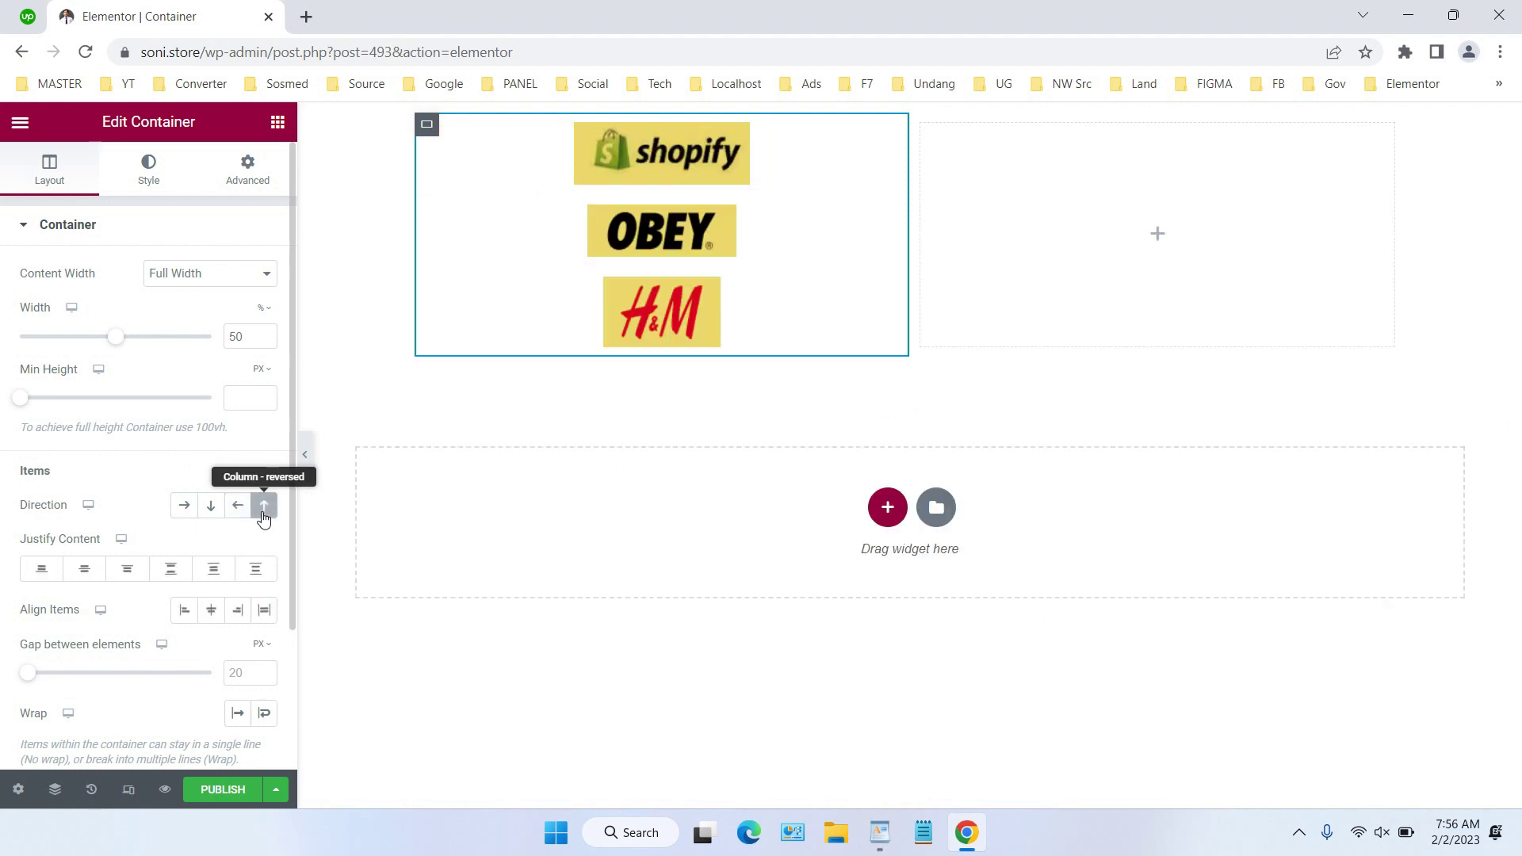
pyautogui.click(264, 515)
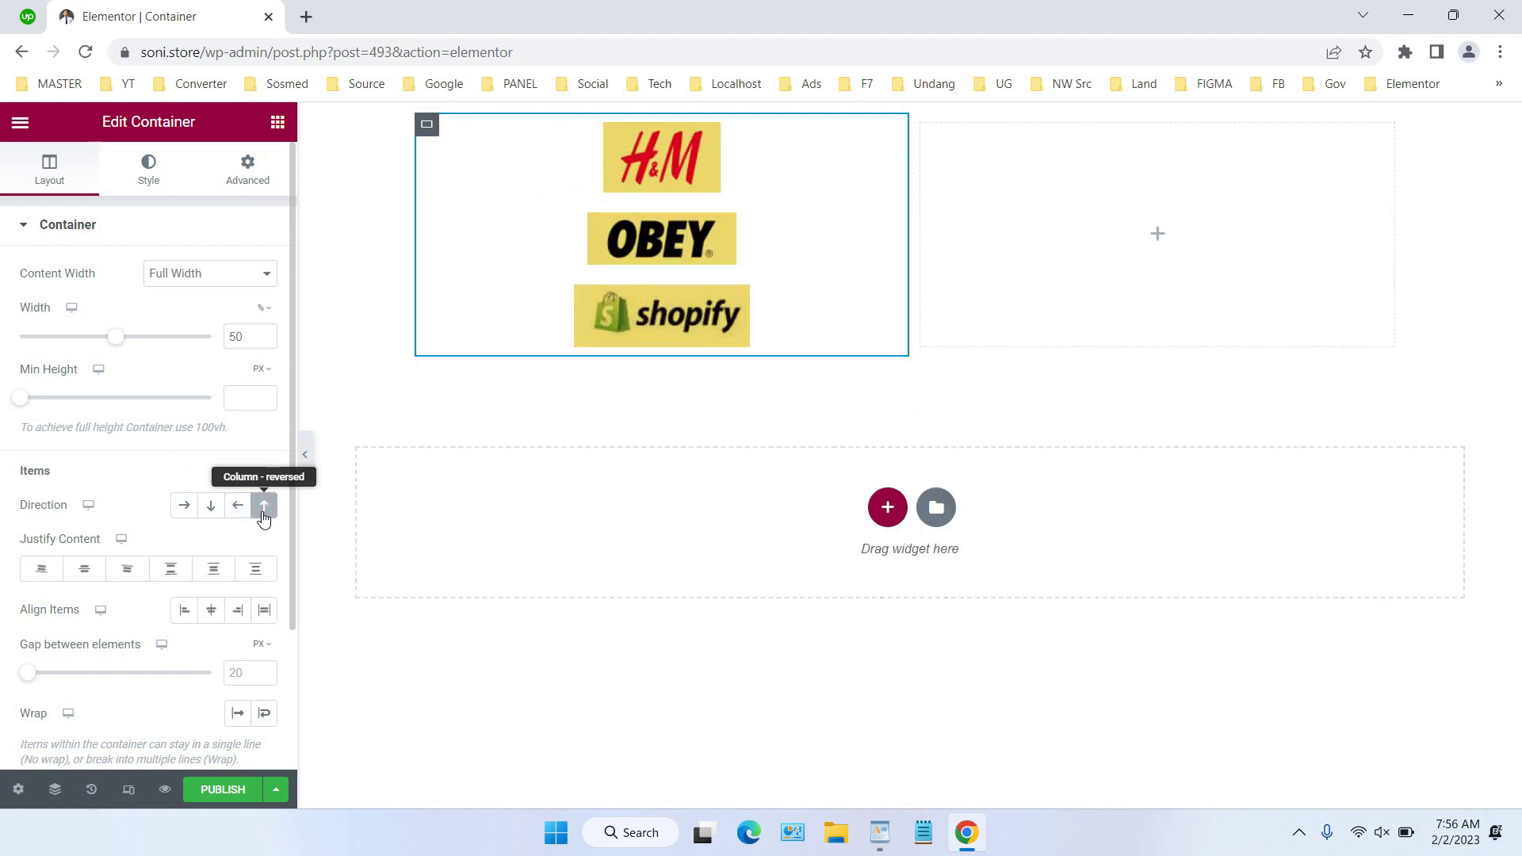
# Step: Arrange the first column container's logos in a horizontal row and set their item alignment to center
pyautogui.click(185, 508)
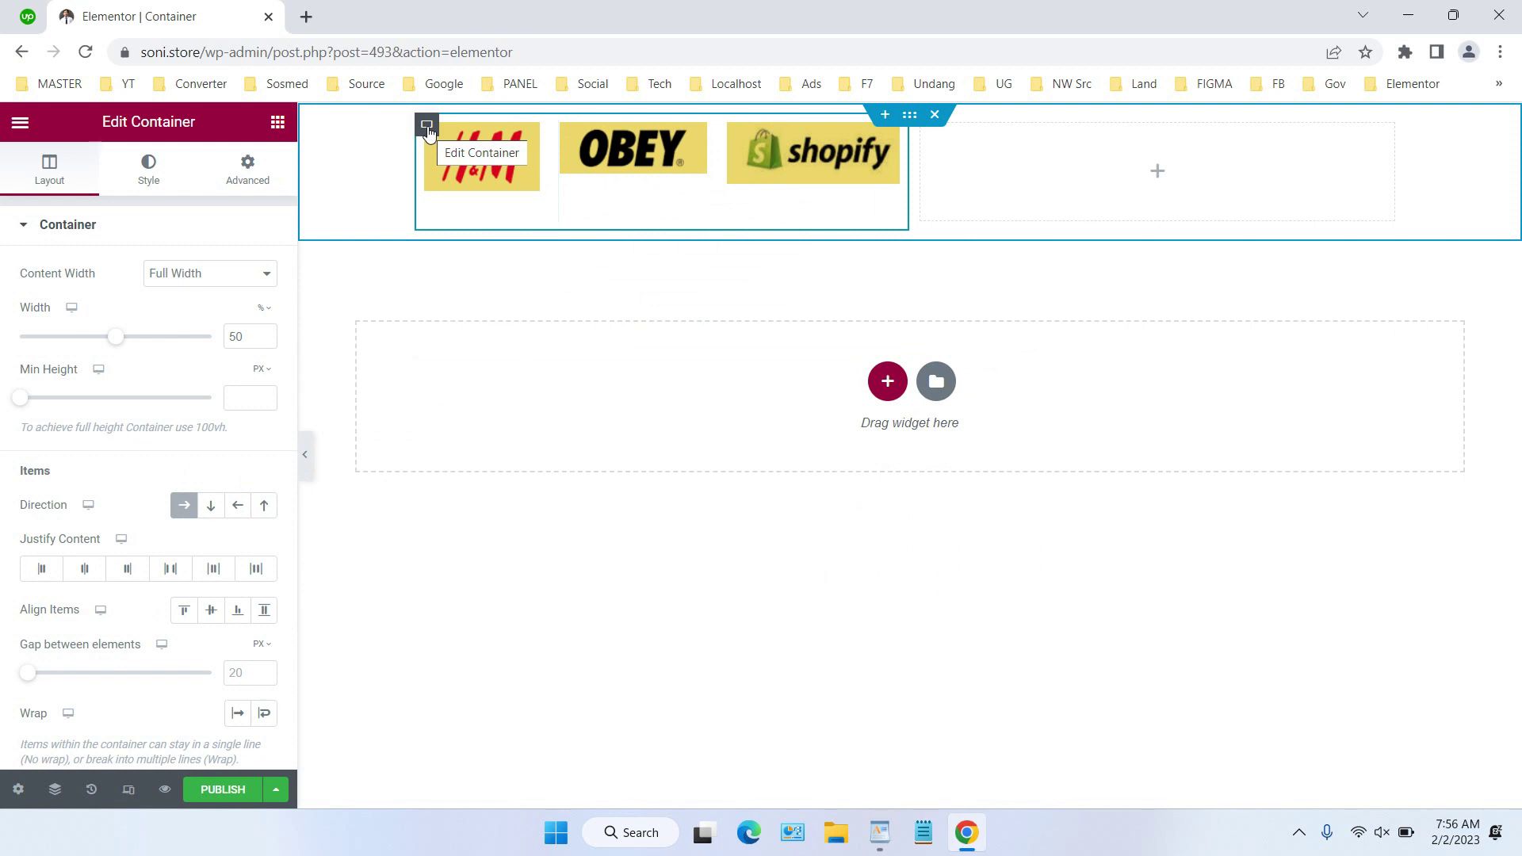
pyautogui.click(222, 609)
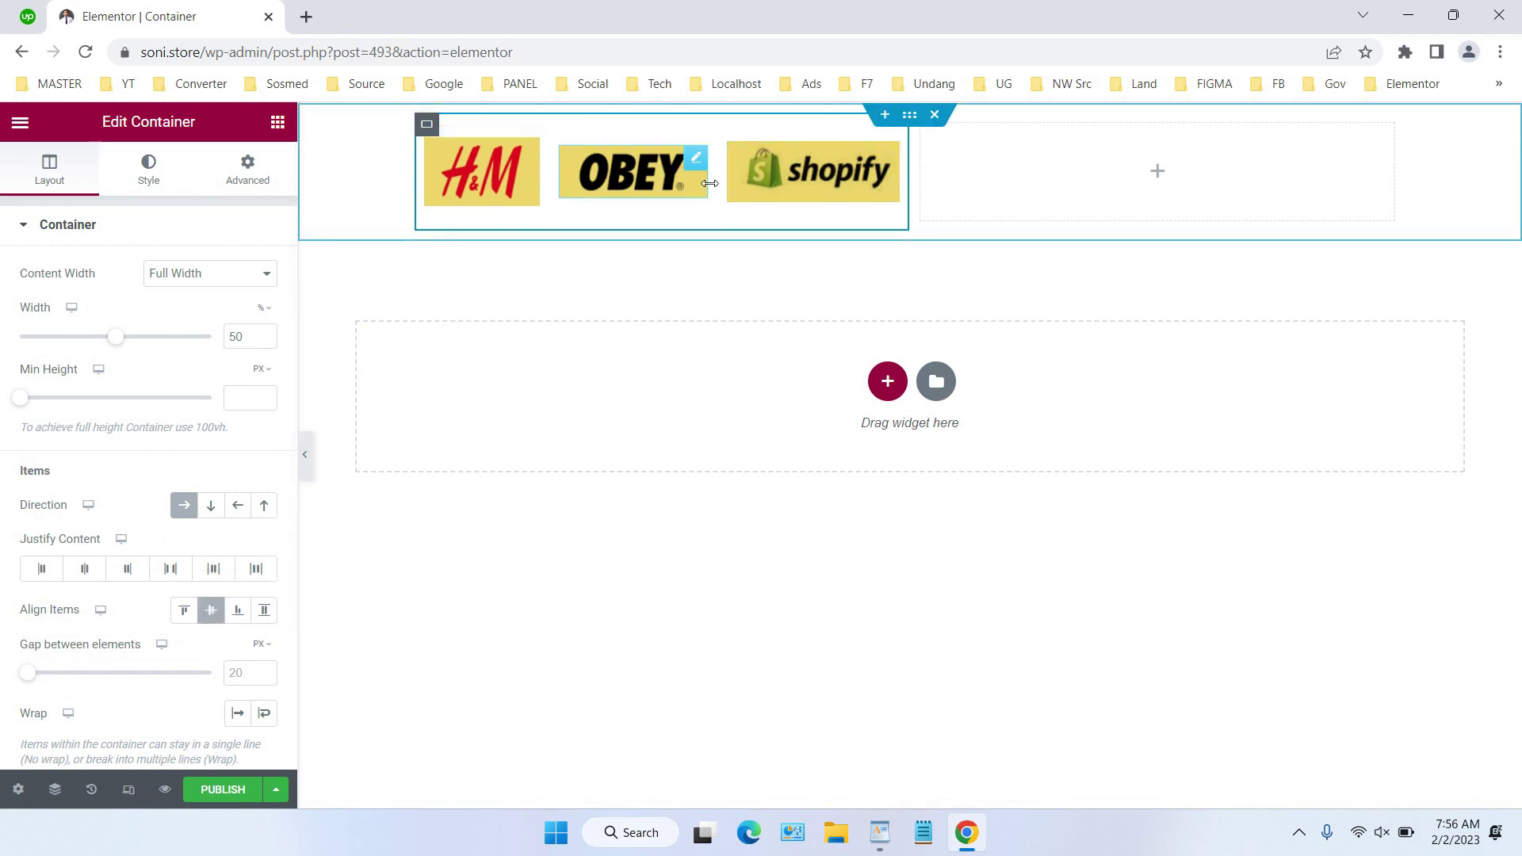